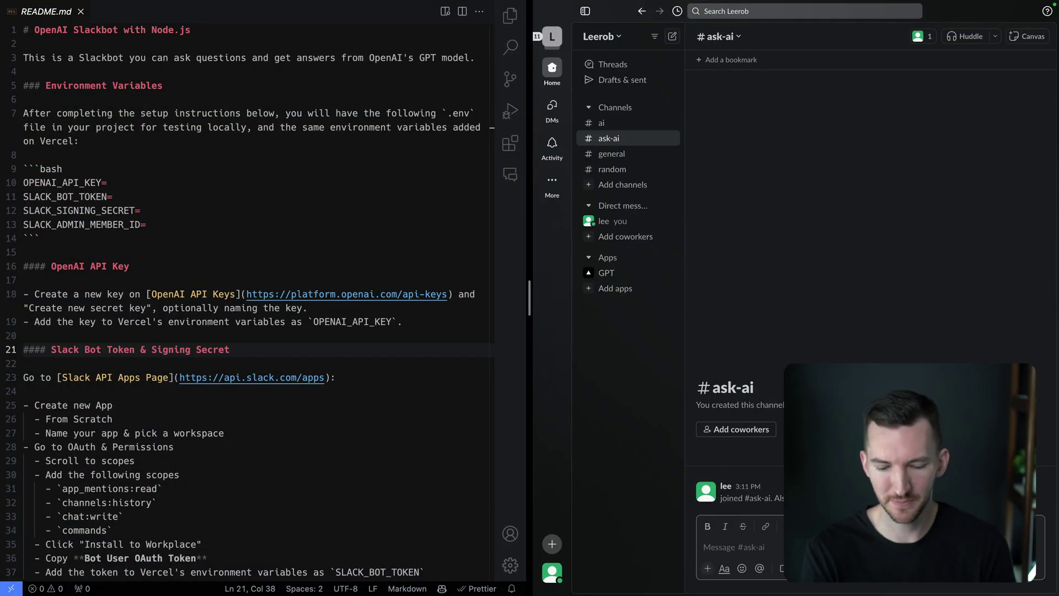
text(@gp)
key(Return)
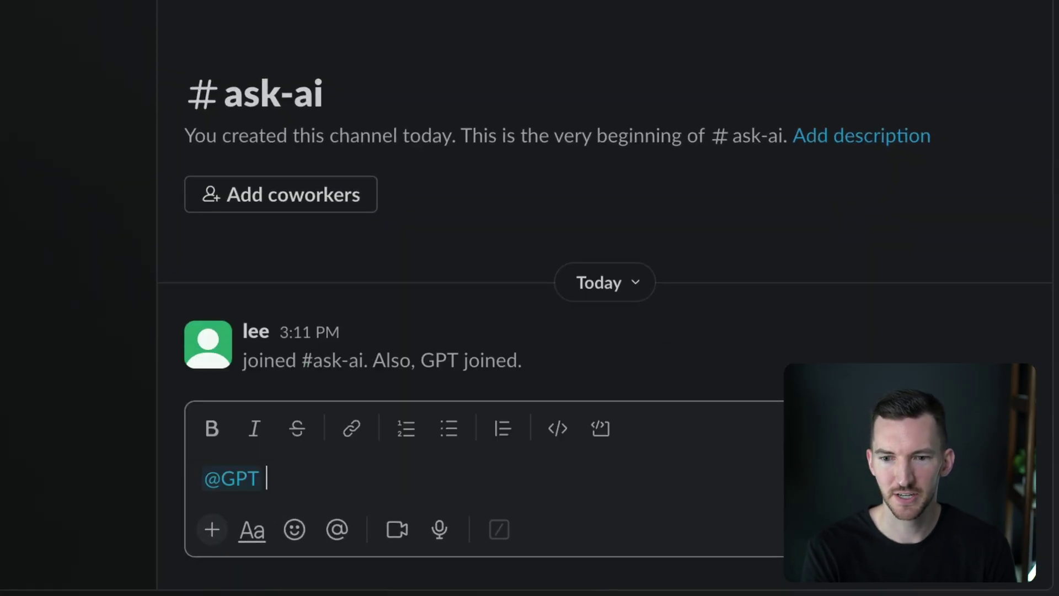
text(What is the m)
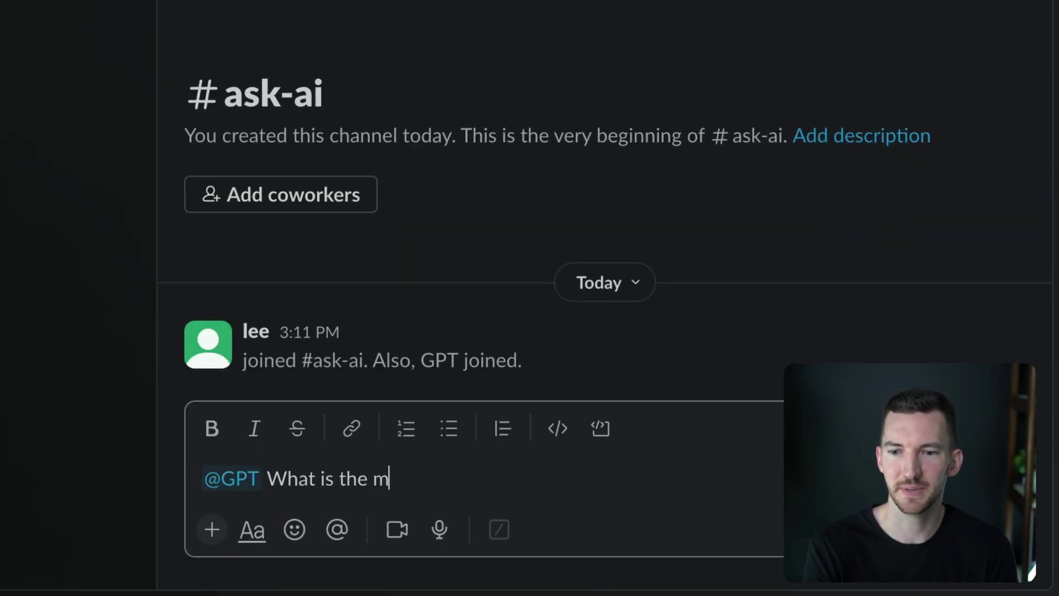
text(eaning of life?)
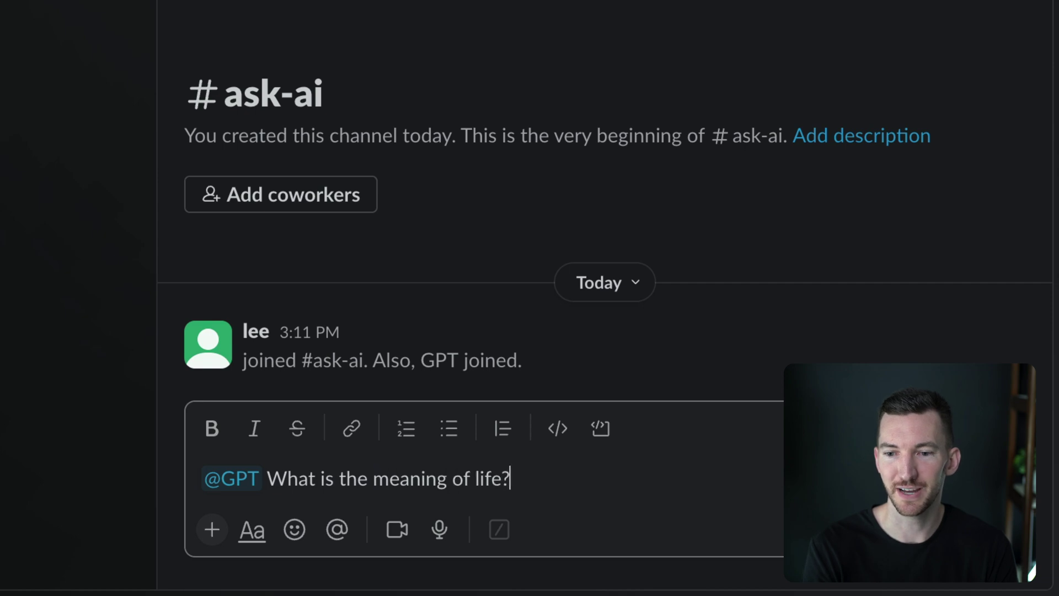
key(Return)
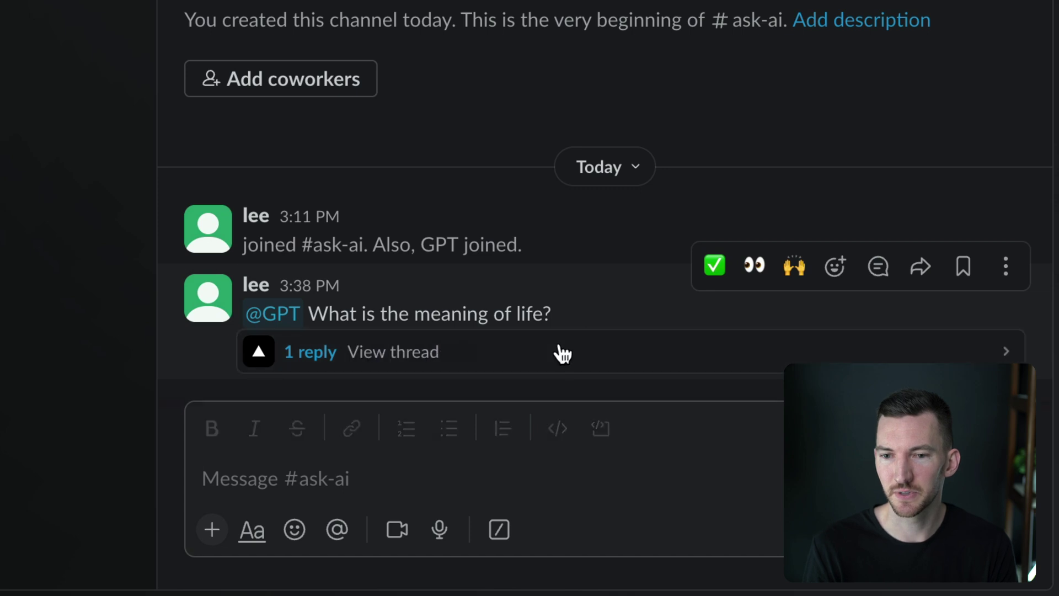
click(562, 354)
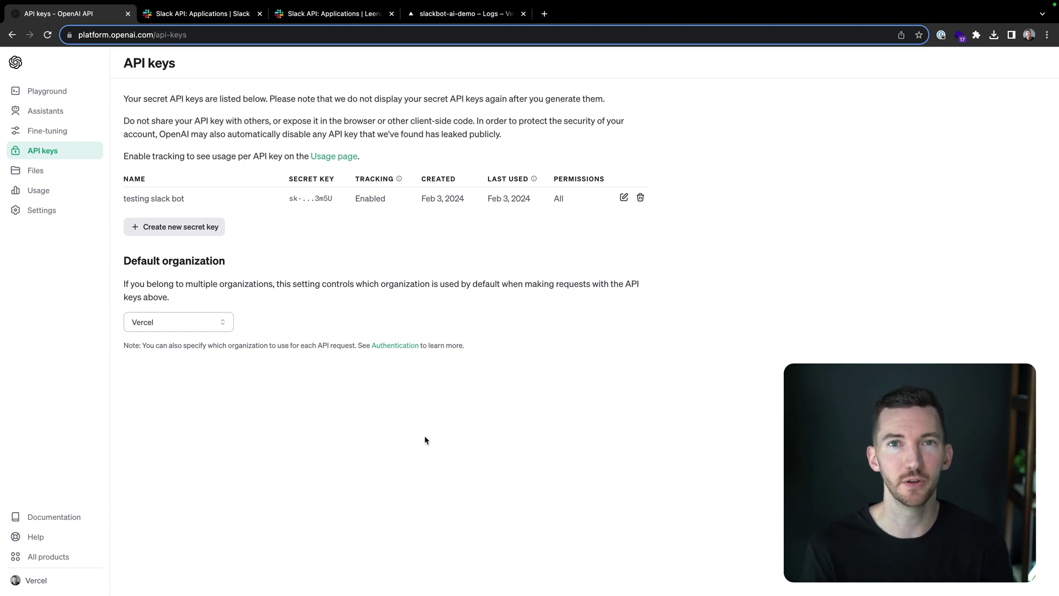
Step: Switch from the OpenAI API keys page to the Slack API apps list
key(ctrl+Tab)
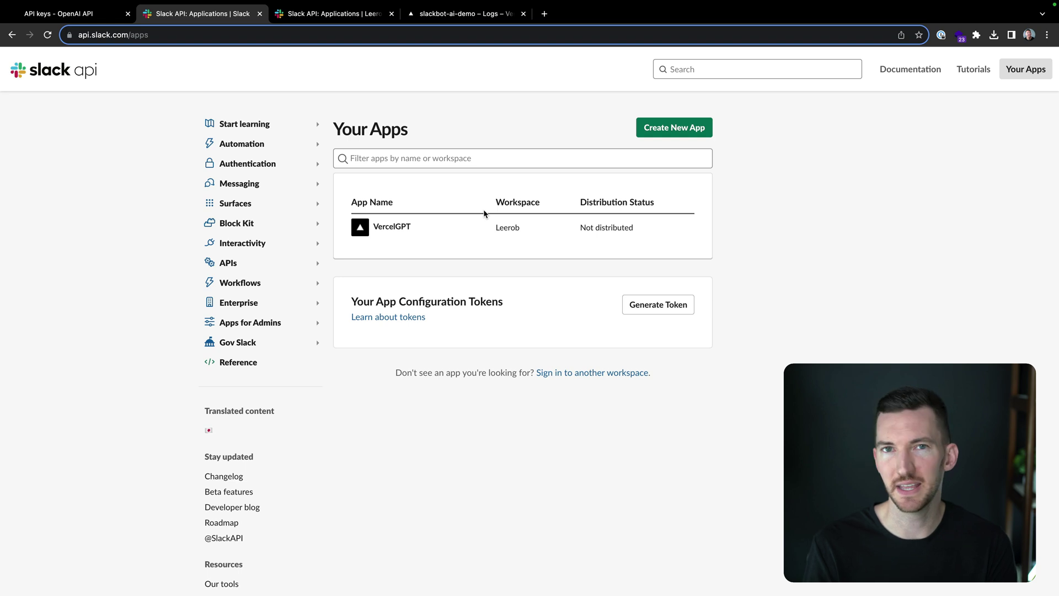
Step: Preview creating a new Slack app from scratch with a workspace choice, then cancel it
click(695, 131)
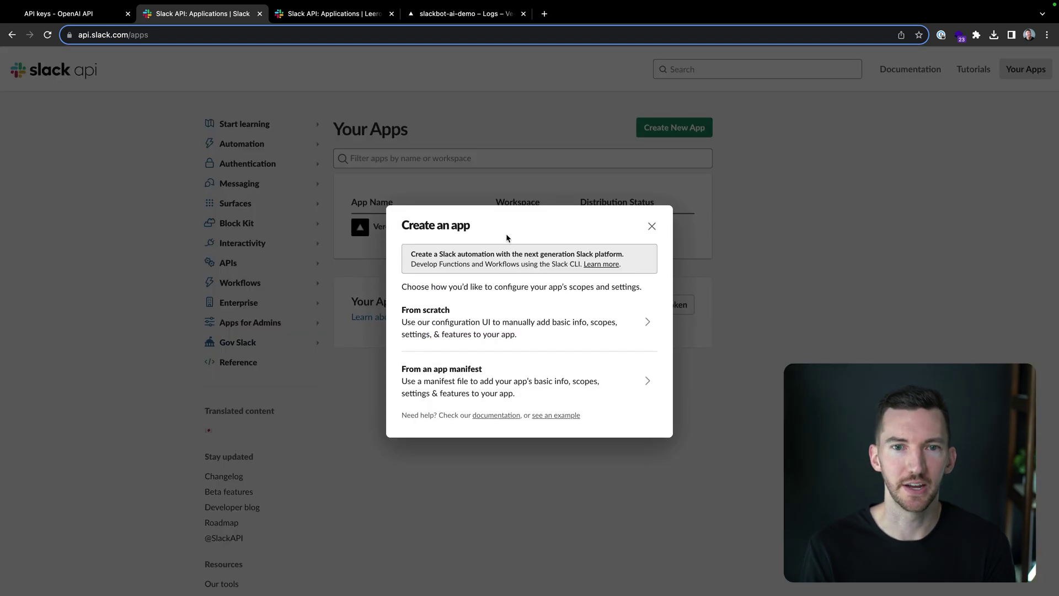
click(488, 319)
click(491, 311)
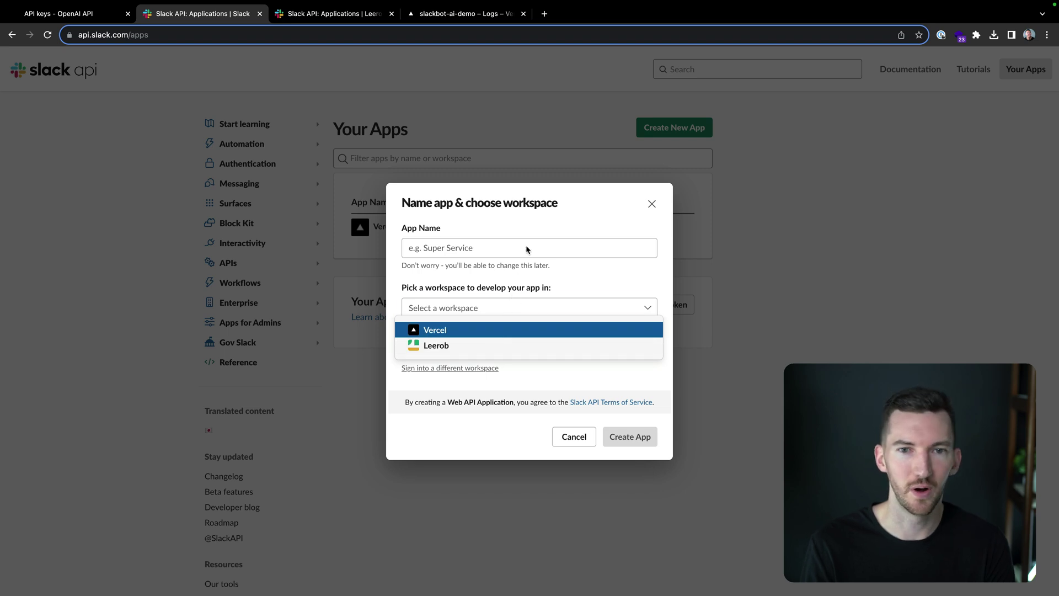
click(612, 228)
click(653, 204)
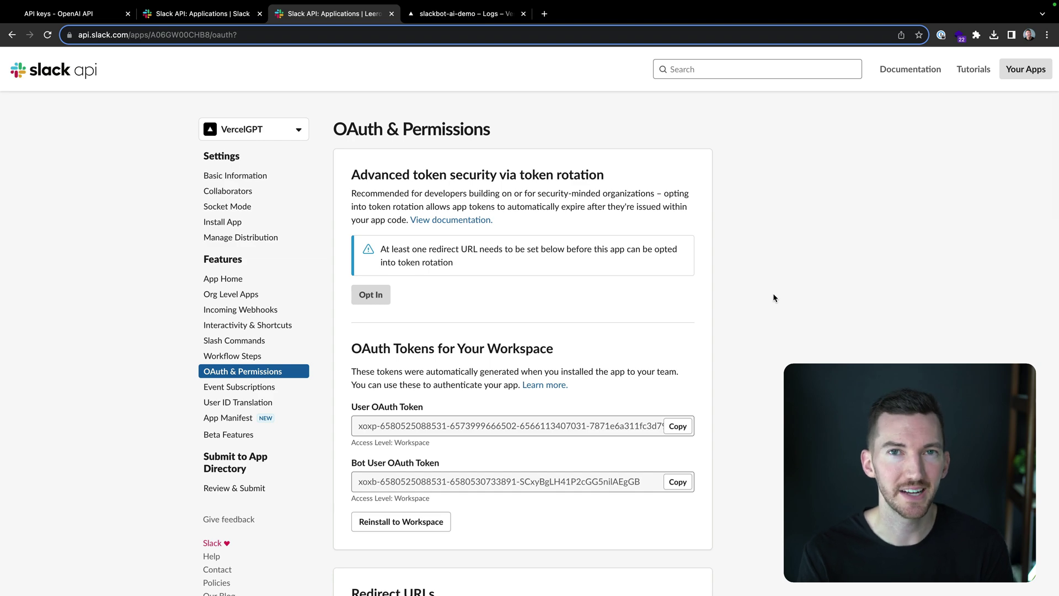
scroll(773, 294, down, 2)
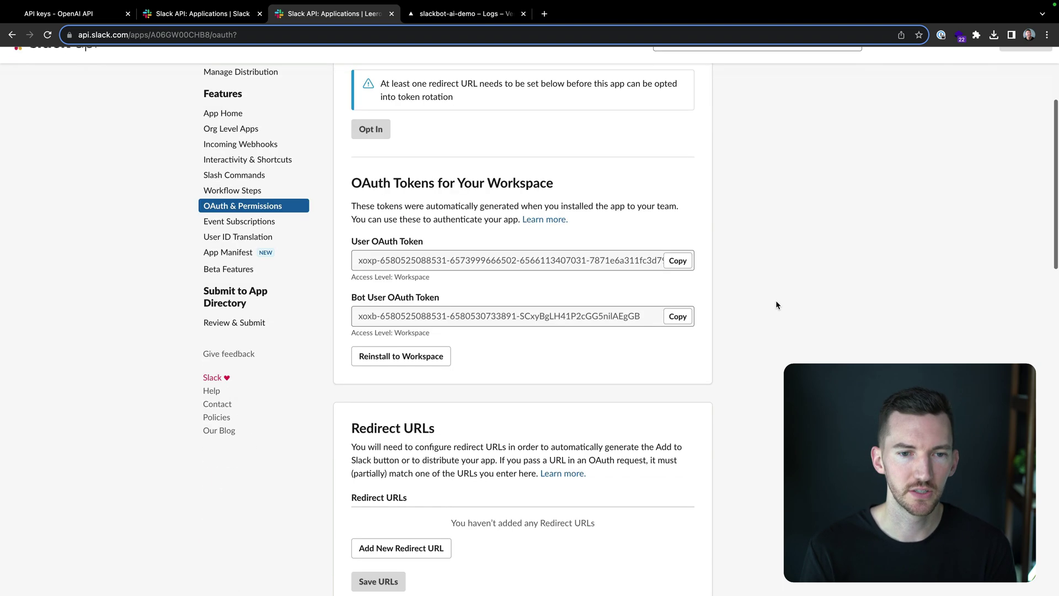
scroll(775, 301, down, 3)
scroll(769, 307, down, 1)
scroll(768, 313, down, 1)
scroll(768, 315, down, 1)
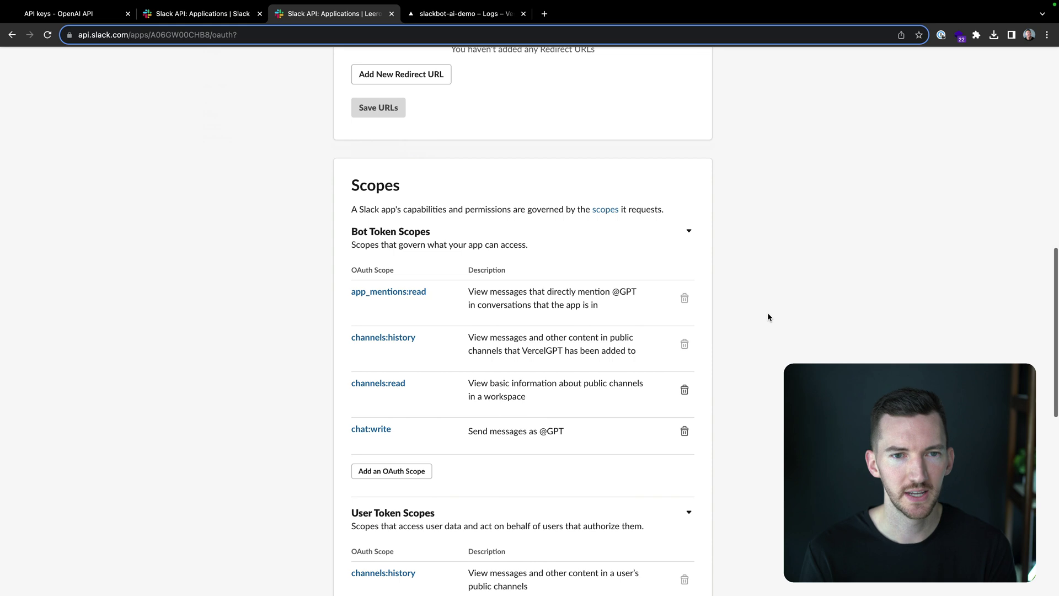
scroll(769, 316, down, 1)
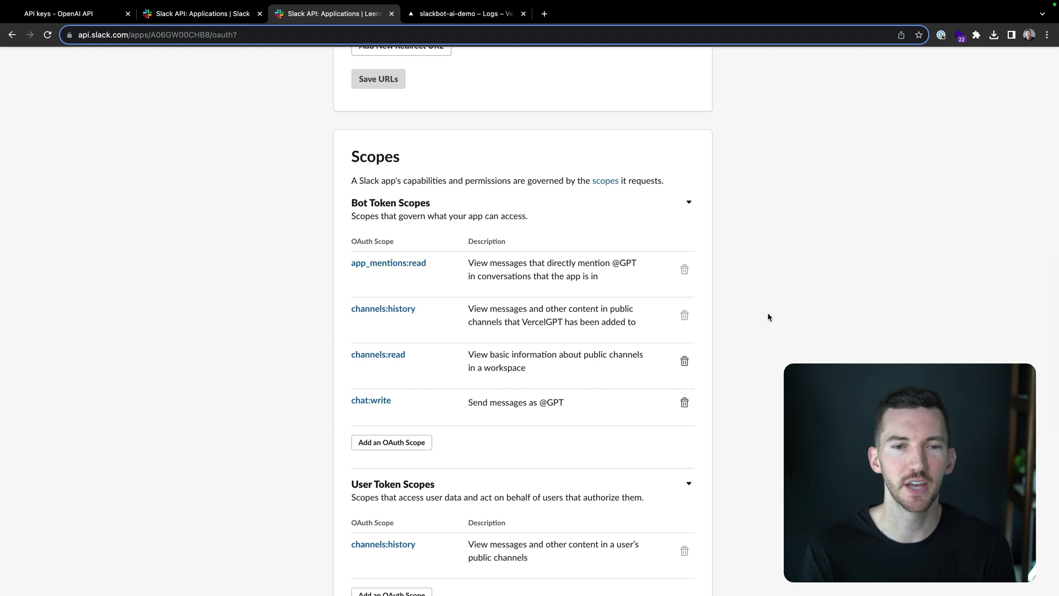
scroll(766, 316, up, 3)
scroll(766, 317, up, 6)
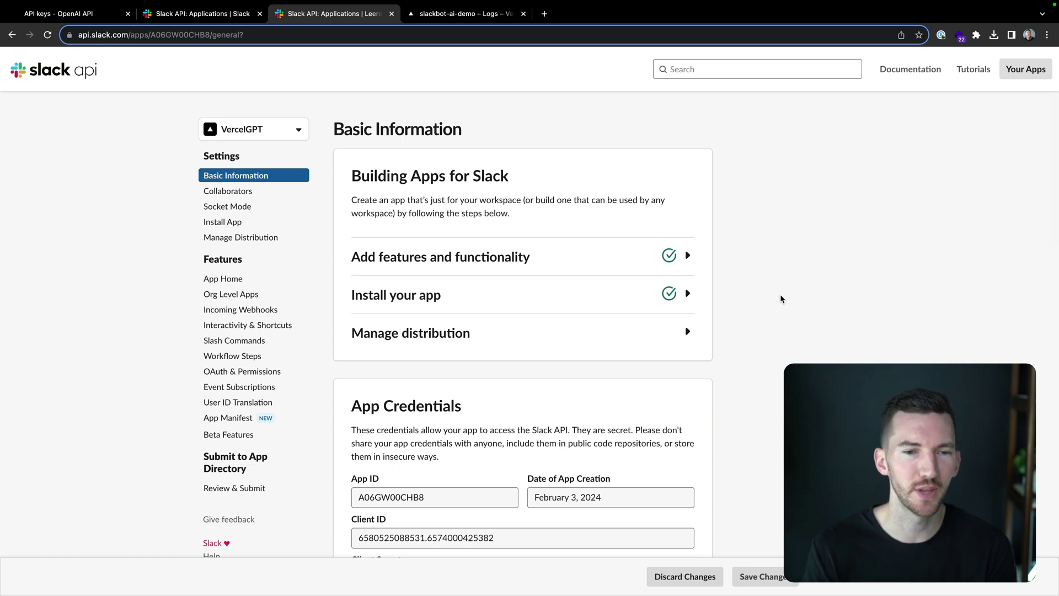
scroll(780, 299, down, 1)
scroll(780, 299, down, 2)
scroll(780, 298, down, 1)
scroll(780, 299, down, 1)
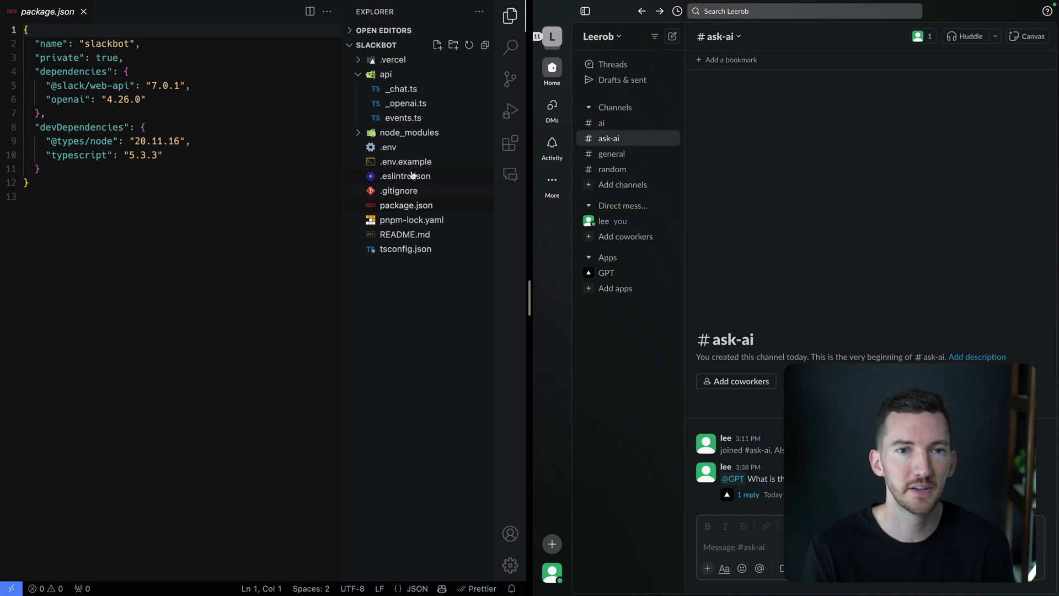
Step: Open api/events.ts full-width and highlight the POST function, request and Response usages
click(432, 121)
key(ctrl+b)
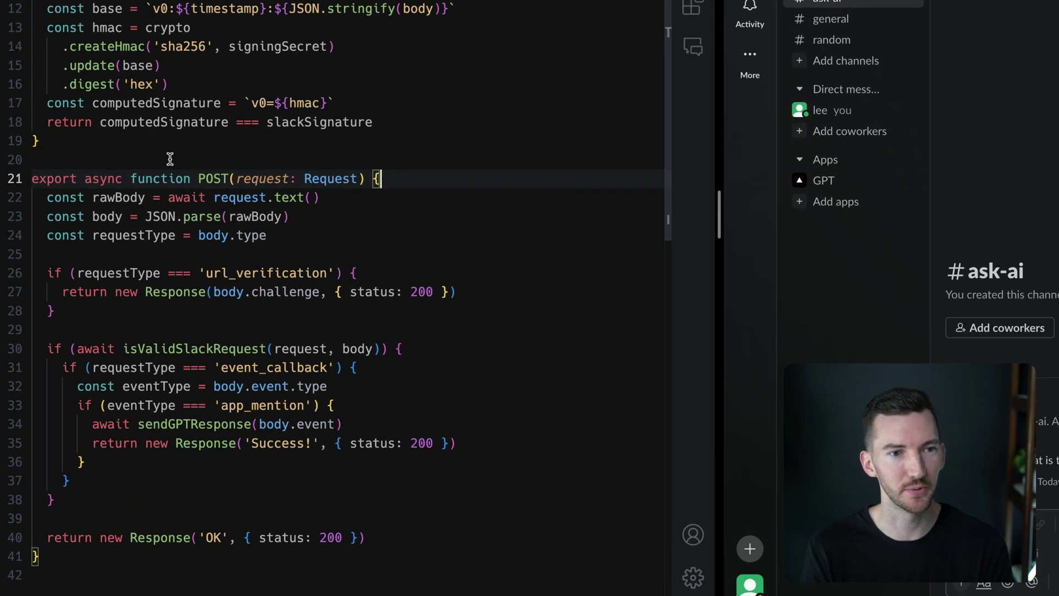
double_click(221, 178)
click(398, 178)
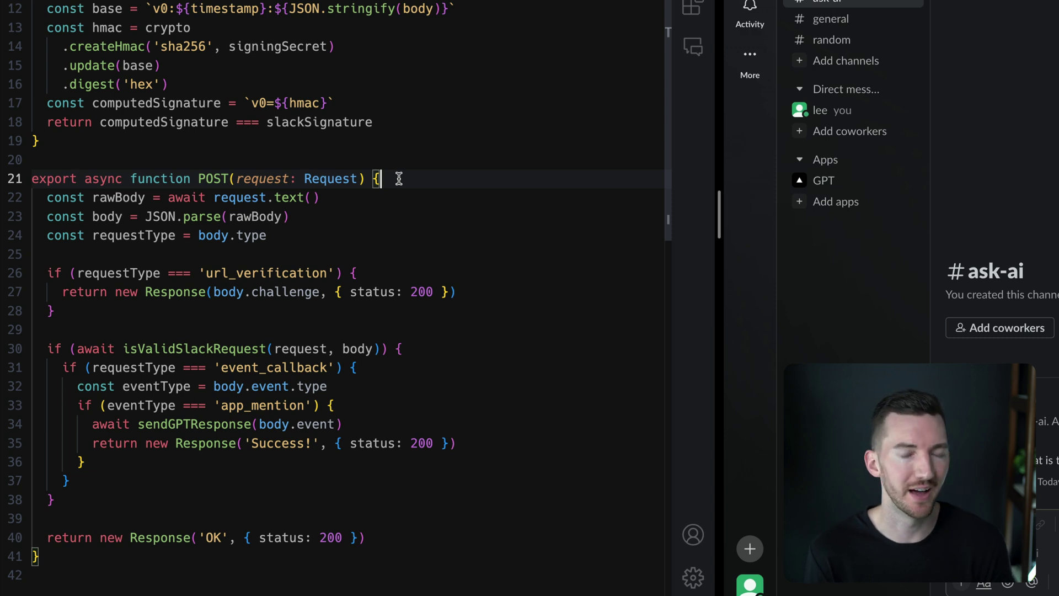
double_click(281, 179)
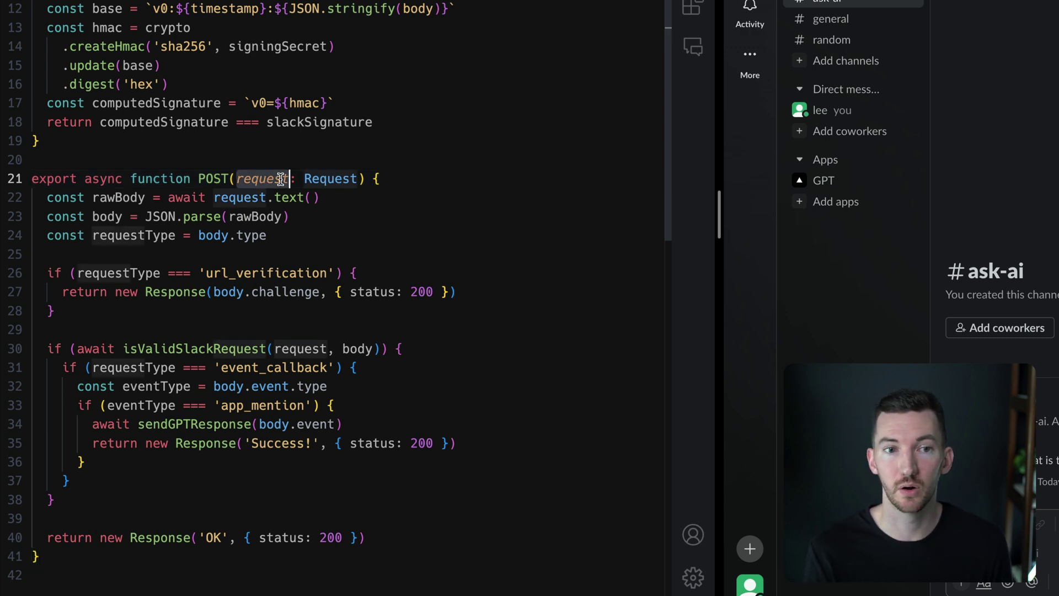
click(187, 537)
click(477, 496)
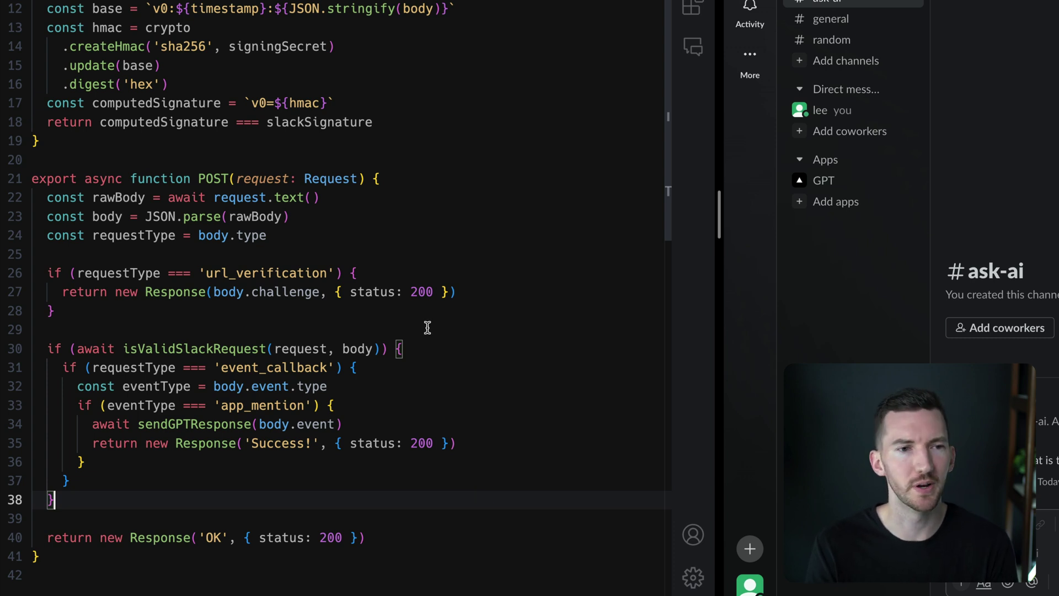
Step: Highlight body parsing (lines 22-24), url_verification challenge (26-28) and app_mention block (30-37)
drag(336, 243, 14, 199)
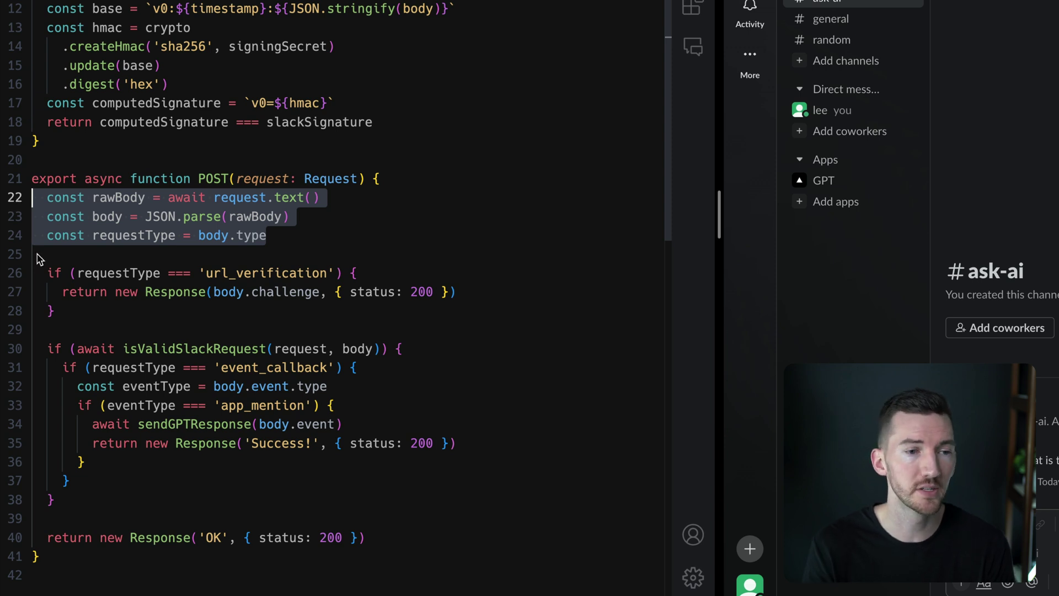
drag(112, 320, 33, 274)
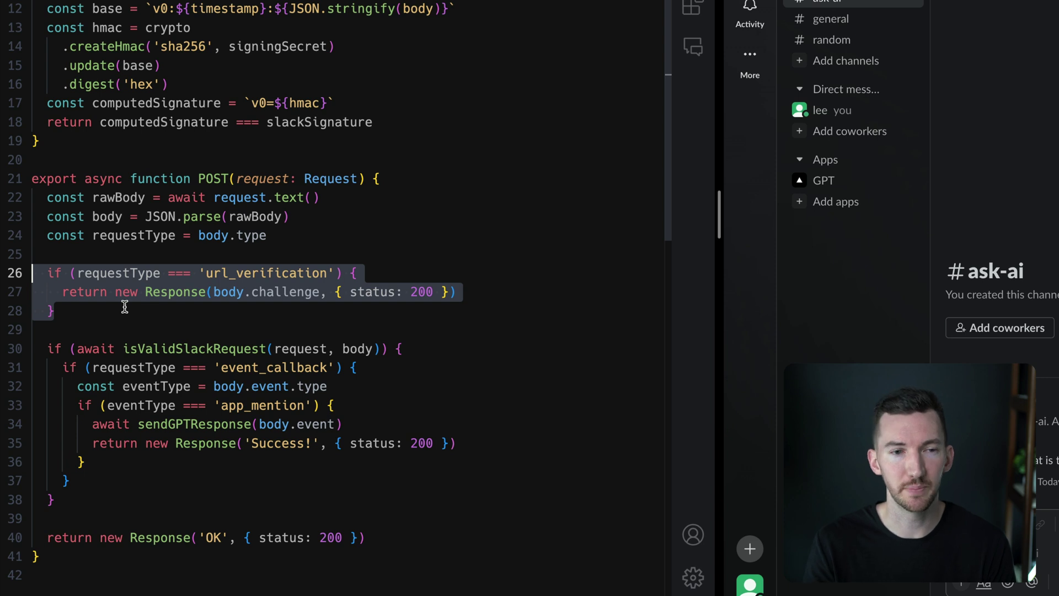
click(146, 304)
drag(144, 291, 329, 294)
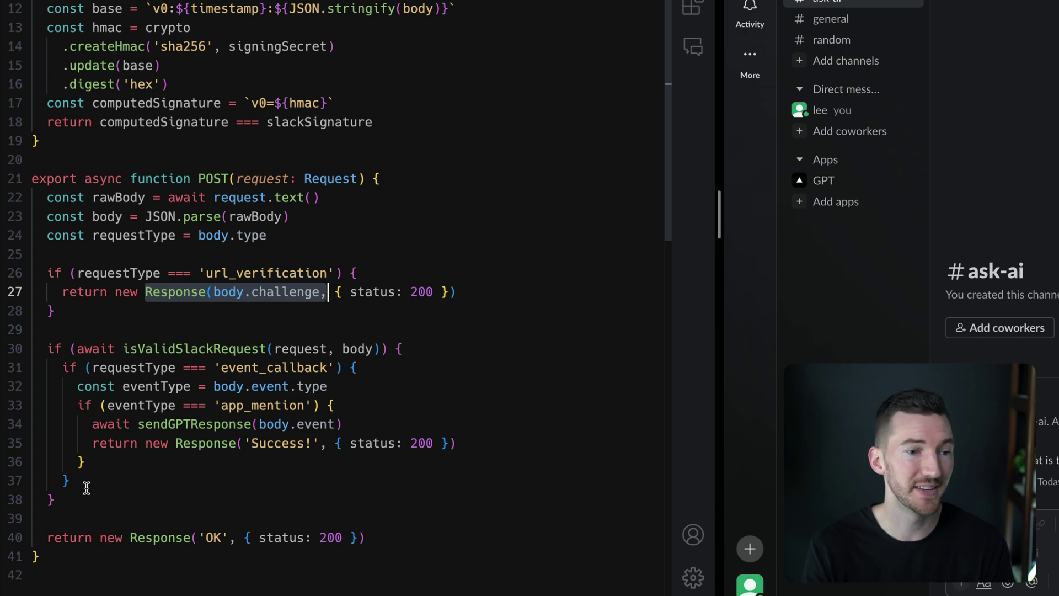
drag(88, 480, 49, 346)
click(157, 310)
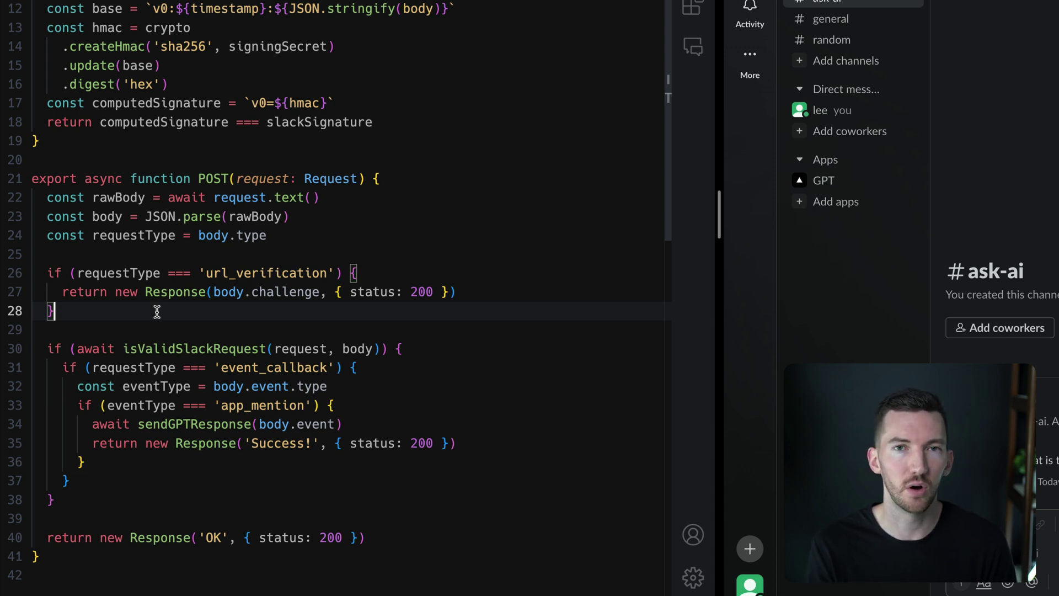
double_click(187, 348)
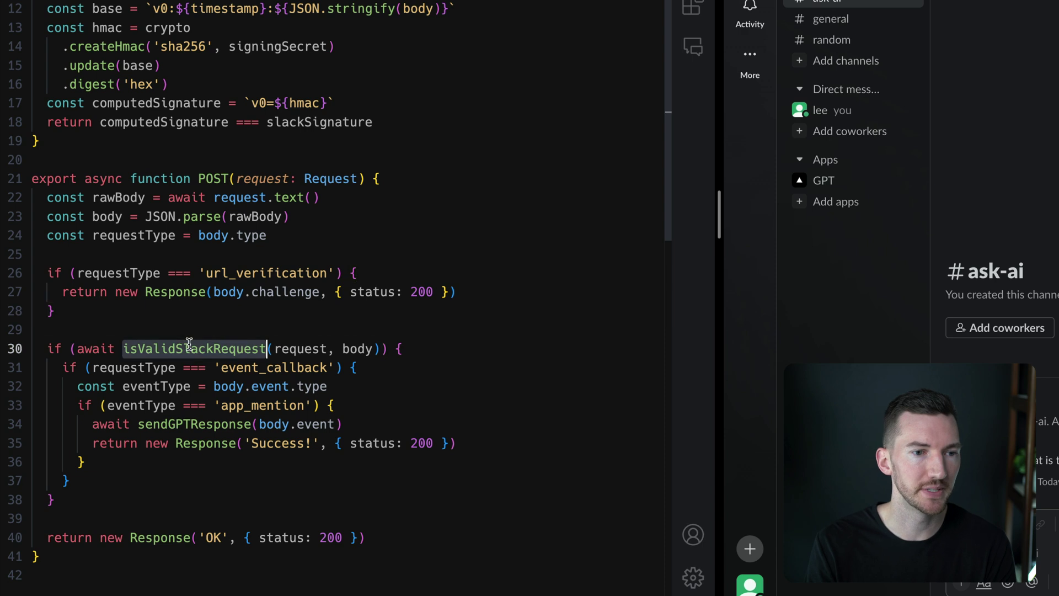
scroll(222, 148, up, 5)
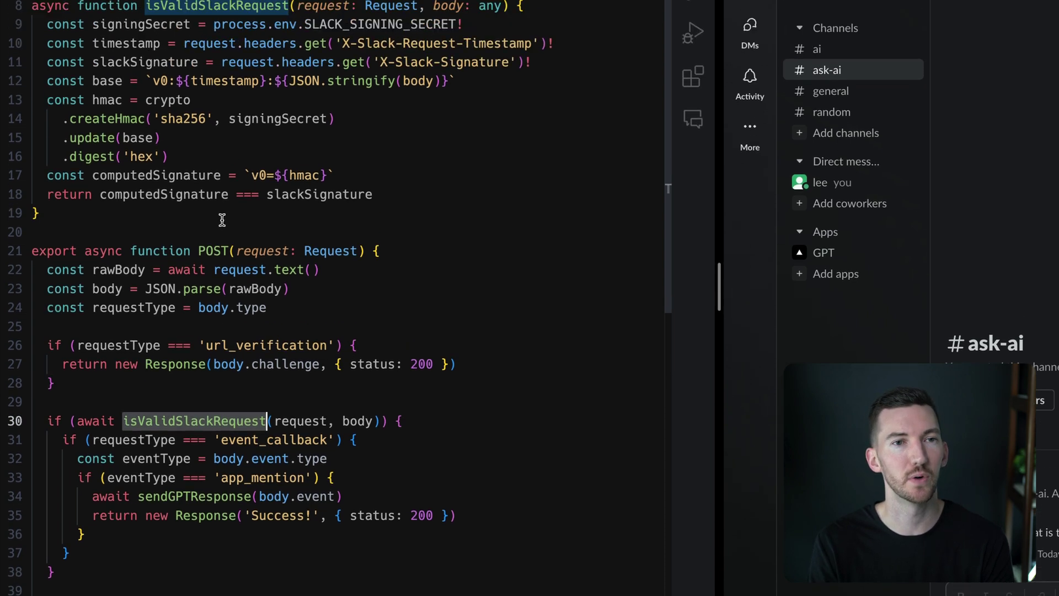
click(554, 86)
drag(553, 86, 27, 51)
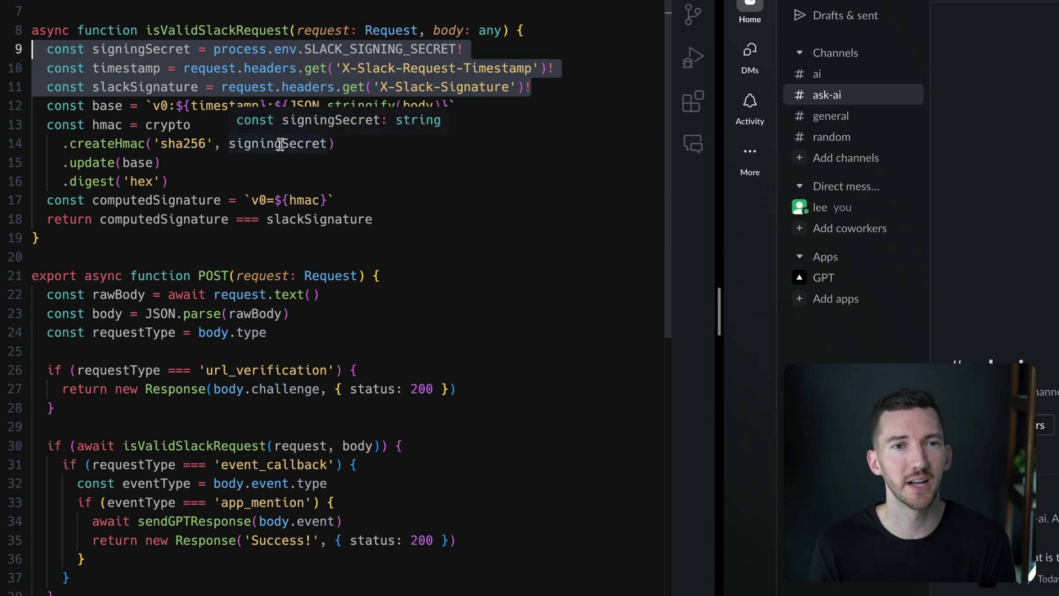
mouse_move(531, 87)
mouse_down()
mouse_move(2, 78)
mouse_move(8, 68)
mouse_up()
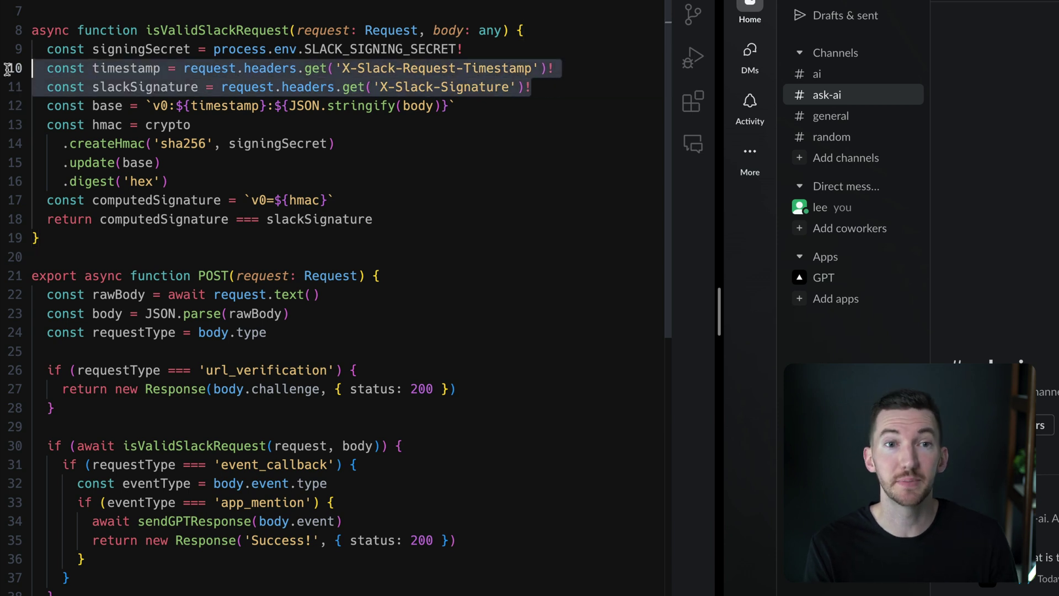
double_click(126, 83)
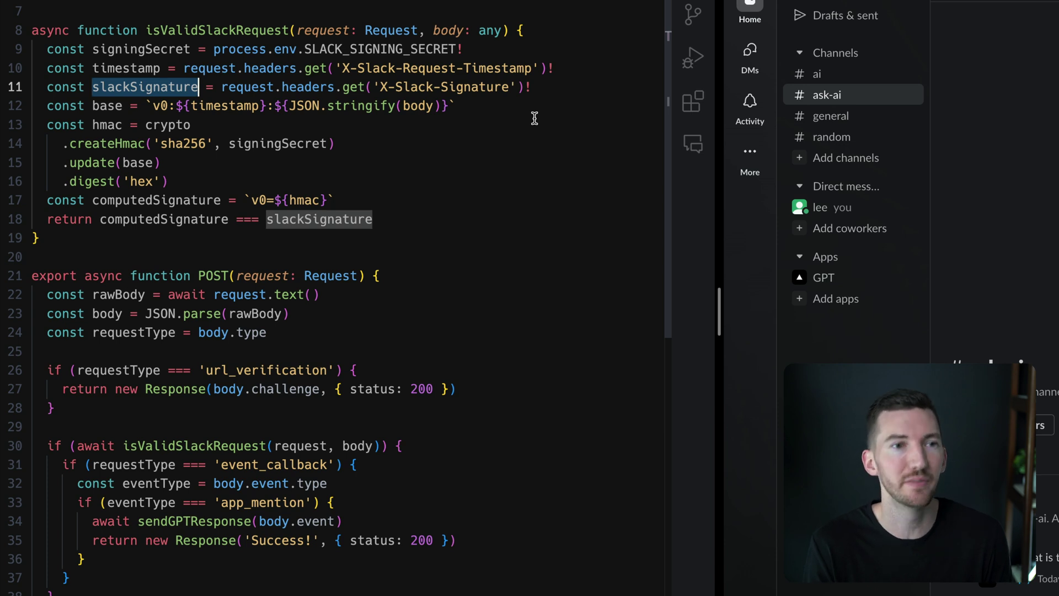
double_click(224, 107)
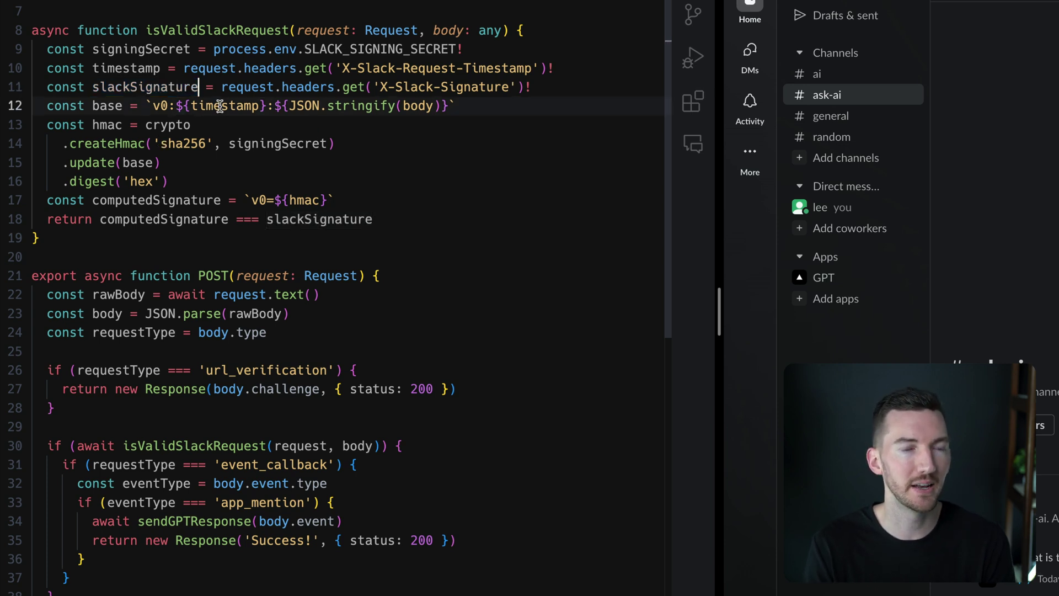
drag(289, 107, 440, 107)
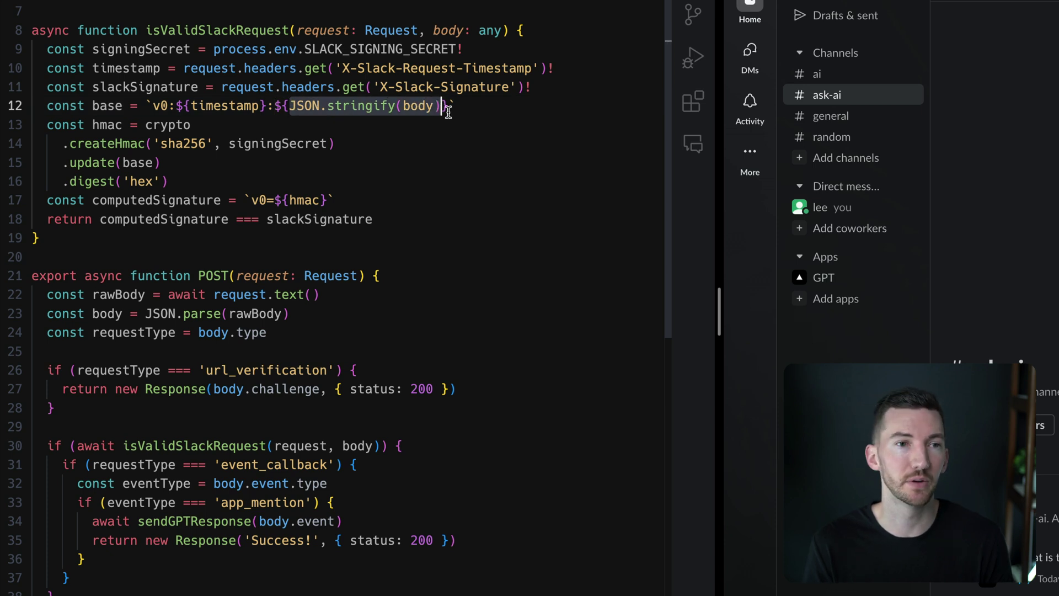
double_click(172, 125)
double_click(271, 143)
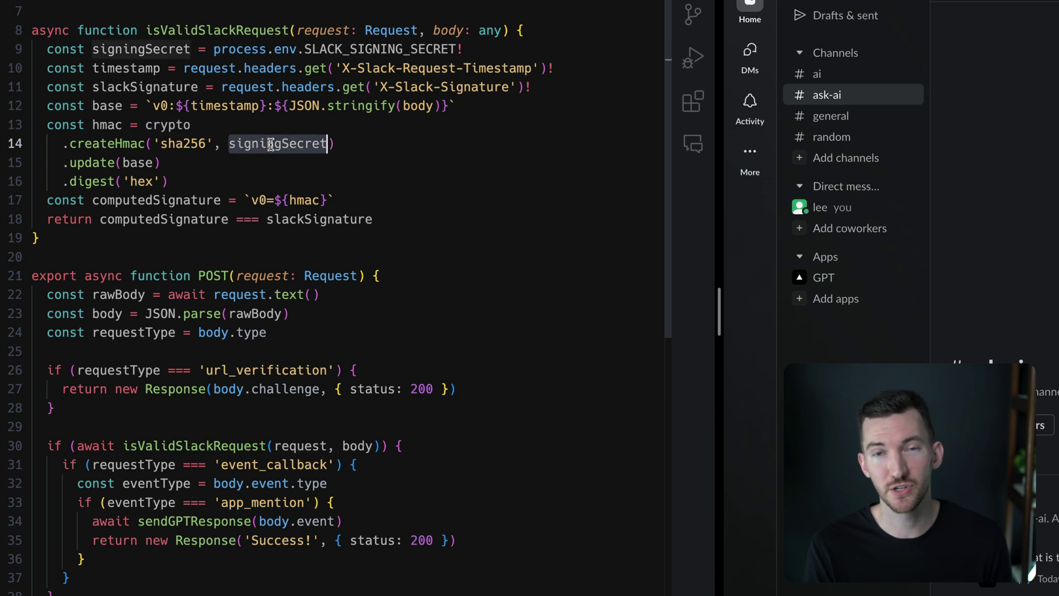
drag(347, 199, 48, 126)
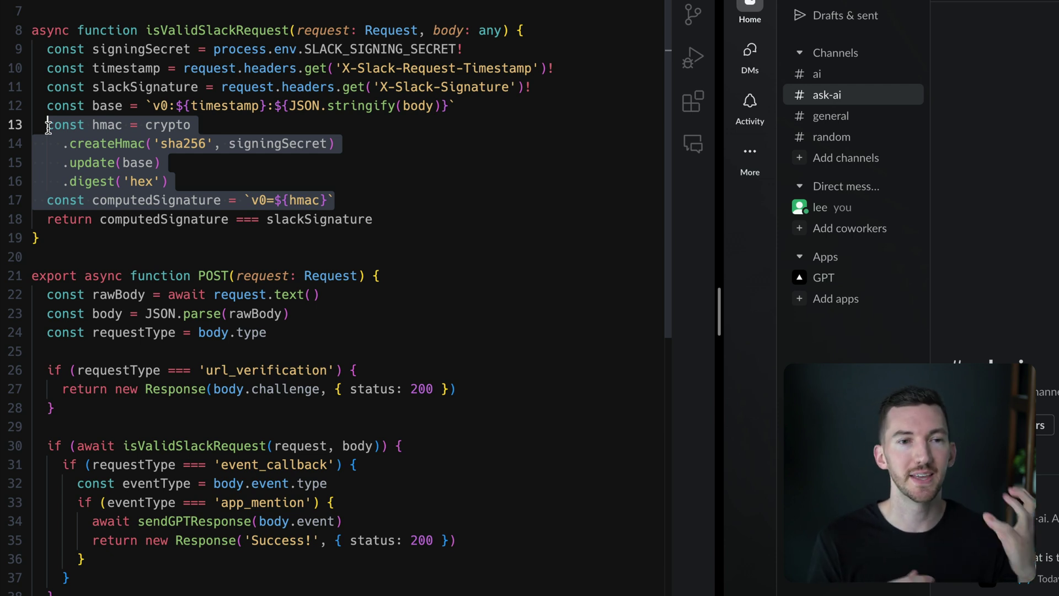
click(248, 219)
mouse_move(320, 219)
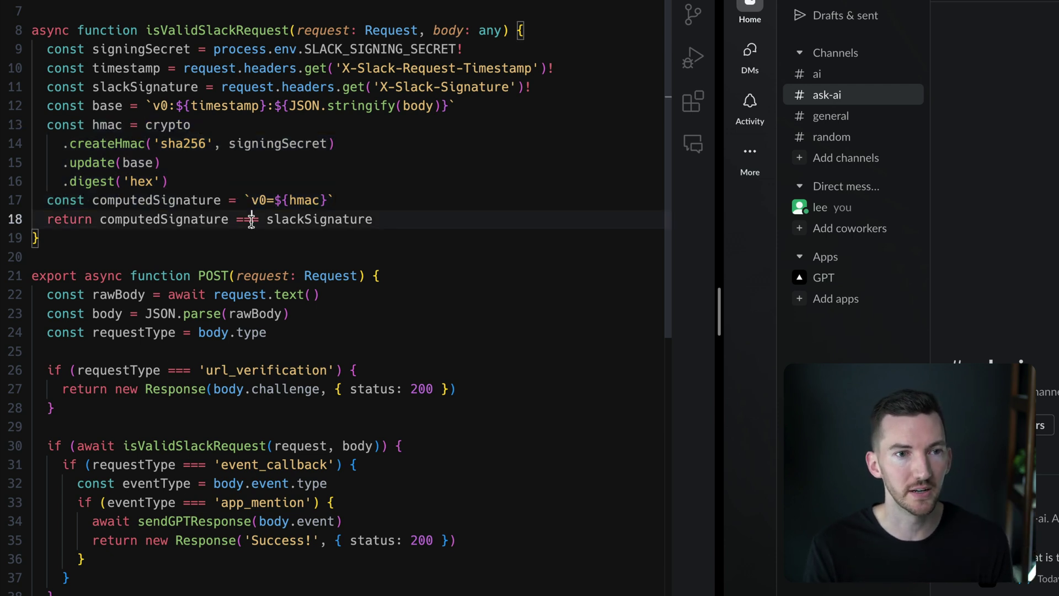
click(374, 218)
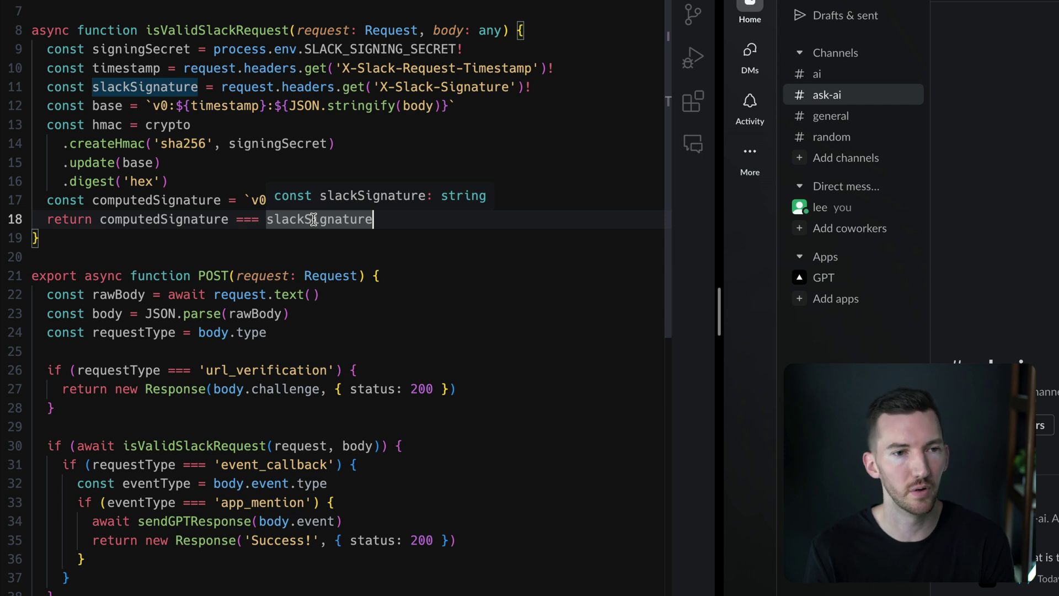
double_click(225, 447)
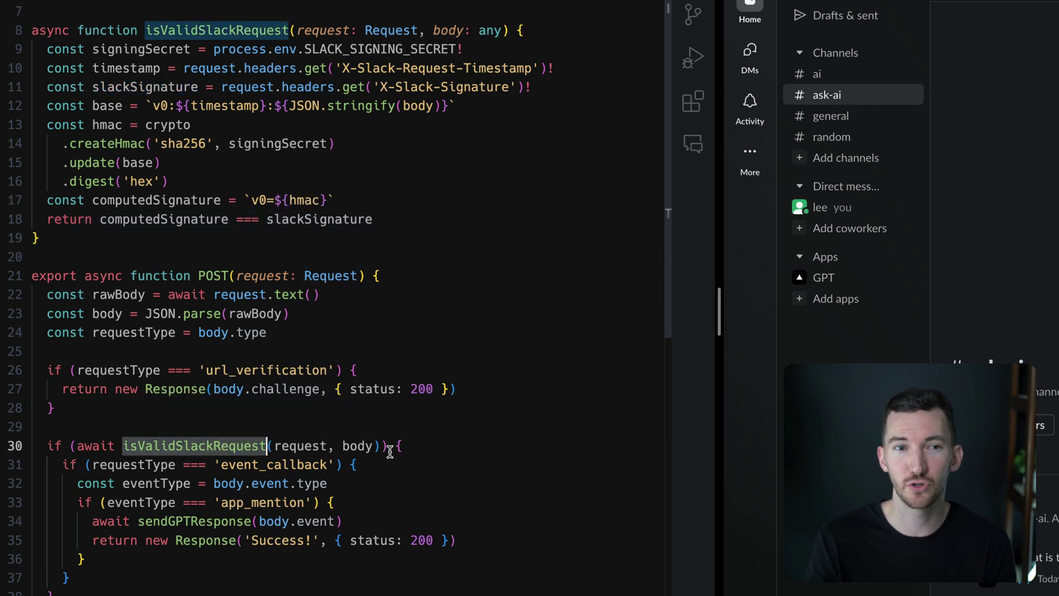
scroll(383, 480, down, 1)
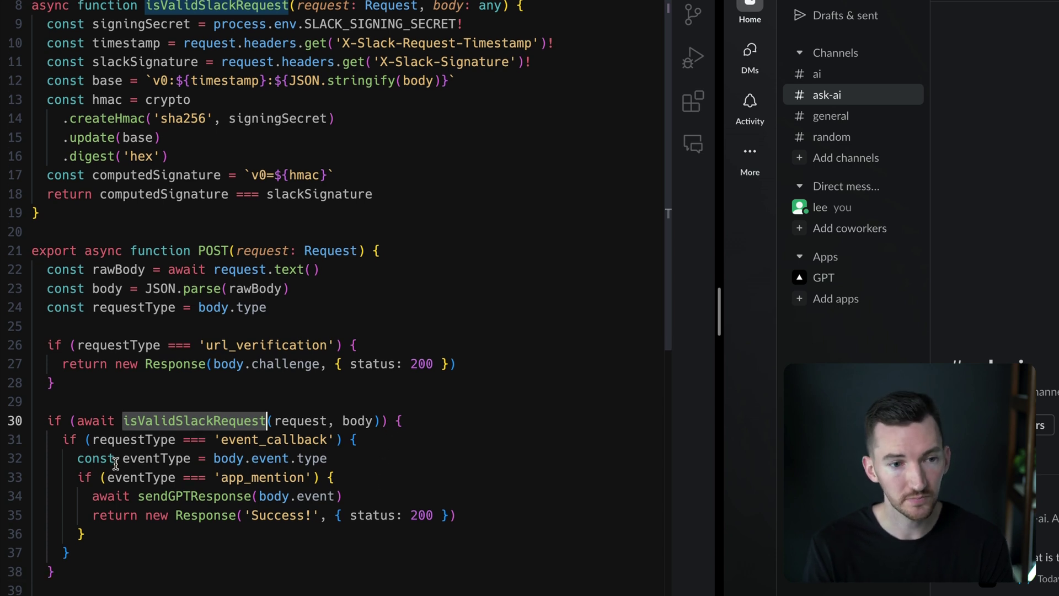
scroll(116, 446, down, 1)
drag(83, 448, 189, 464)
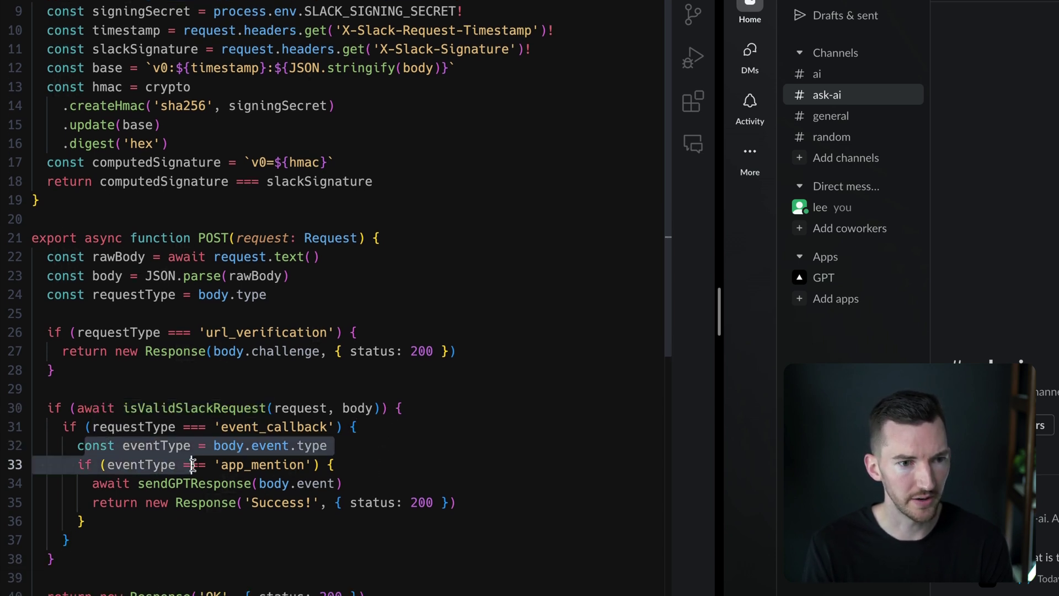
drag(77, 464, 352, 461)
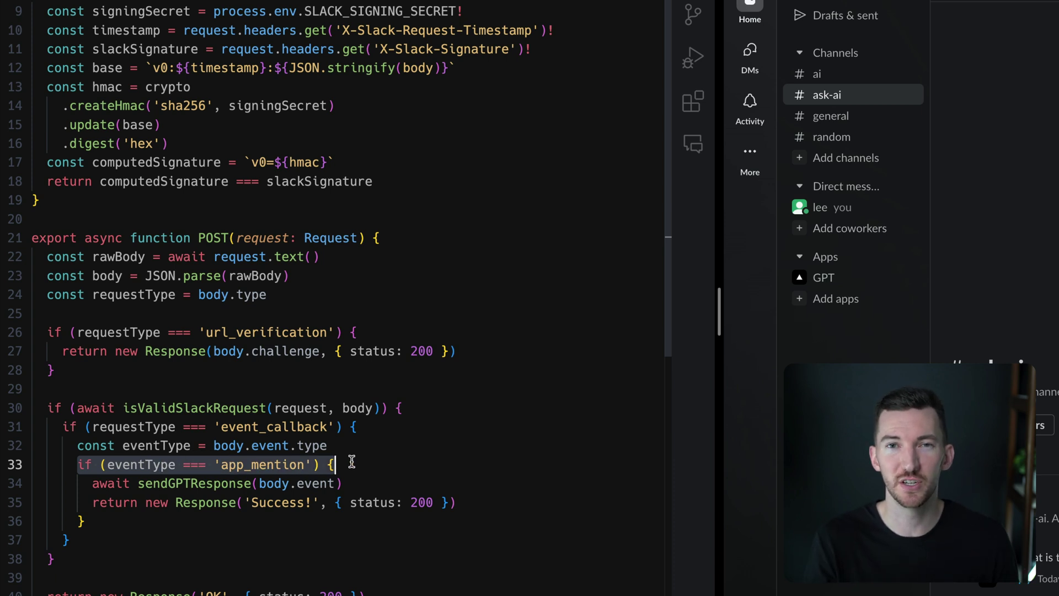
double_click(168, 483)
double_click(298, 483)
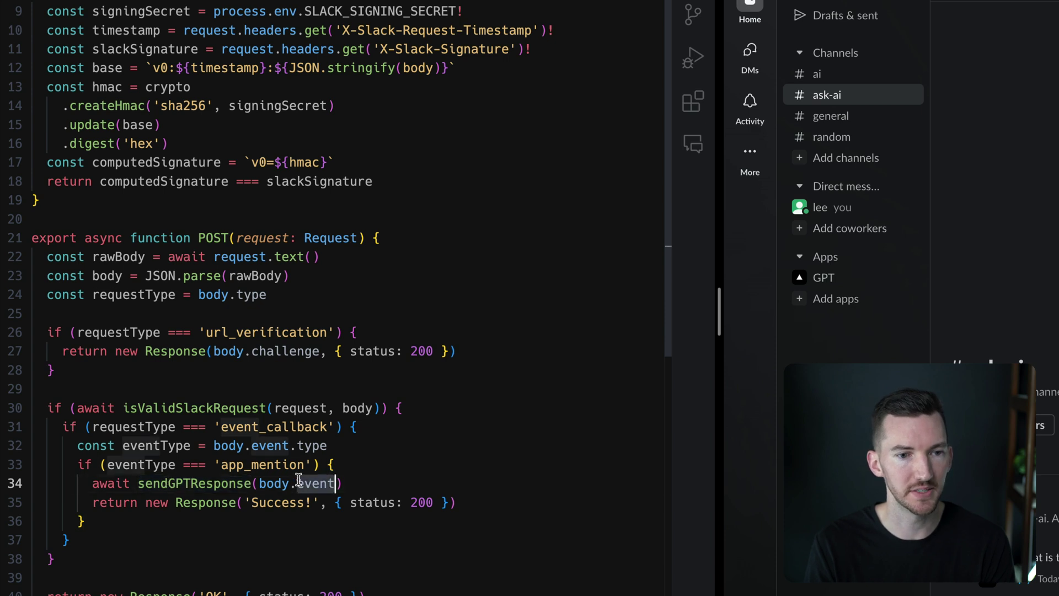
drag(175, 502, 450, 502)
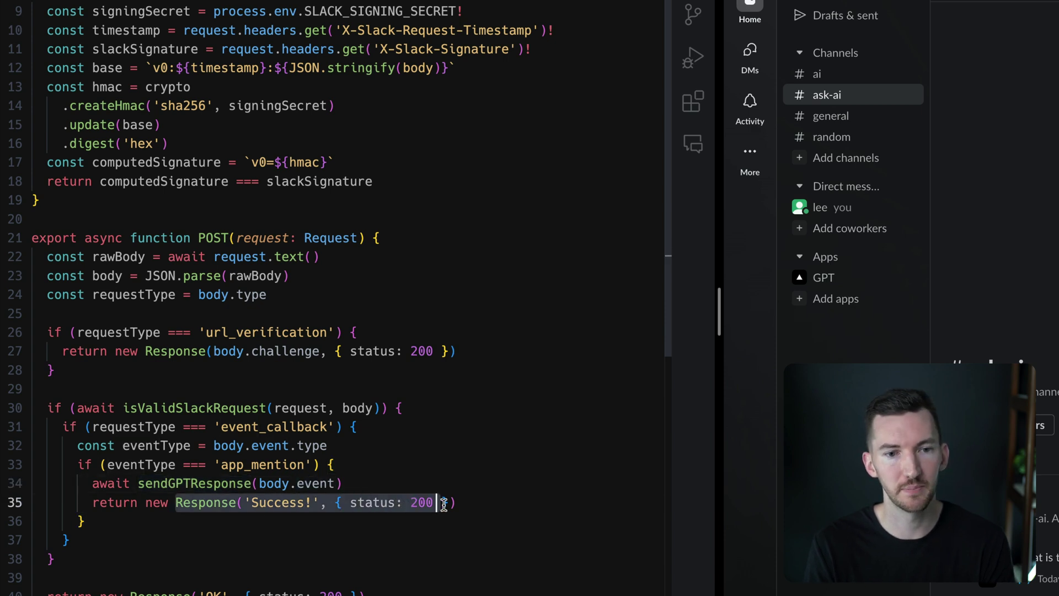
click(181, 501)
mouse_move(195, 483)
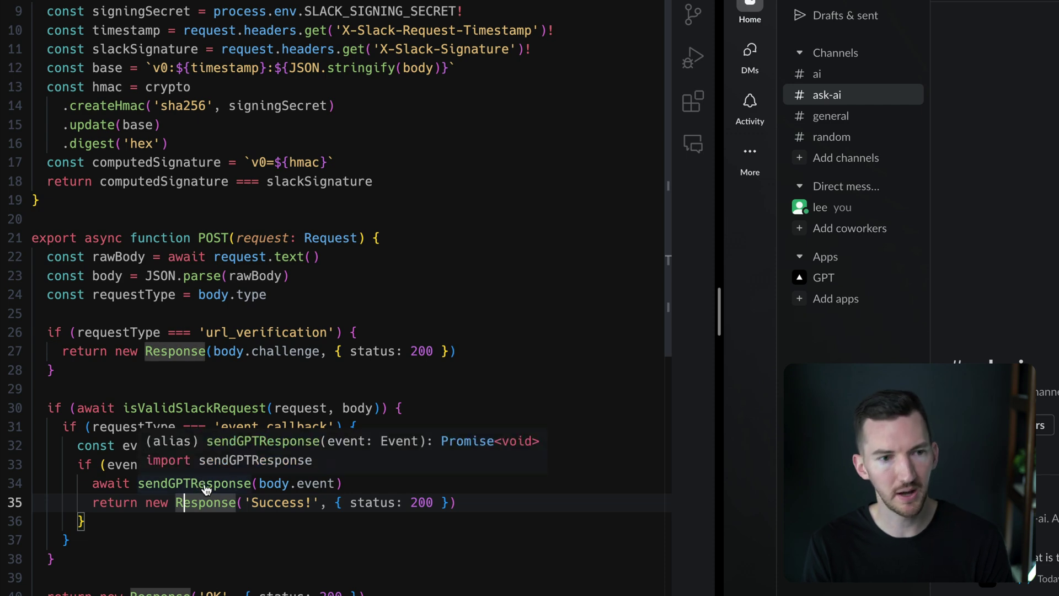
super+click(209, 486)
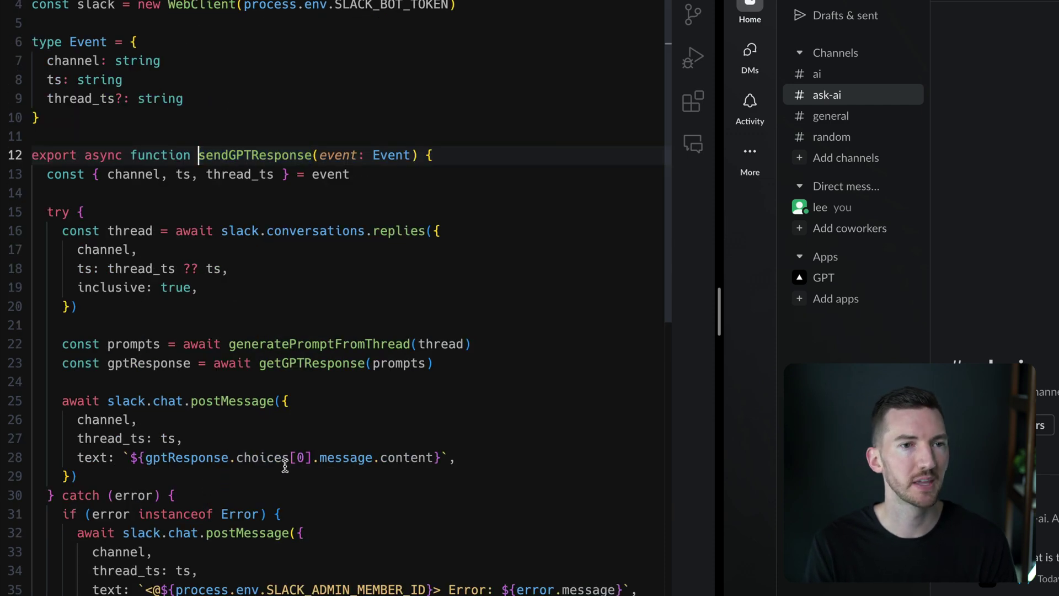
click(330, 158)
key(alt+Right)
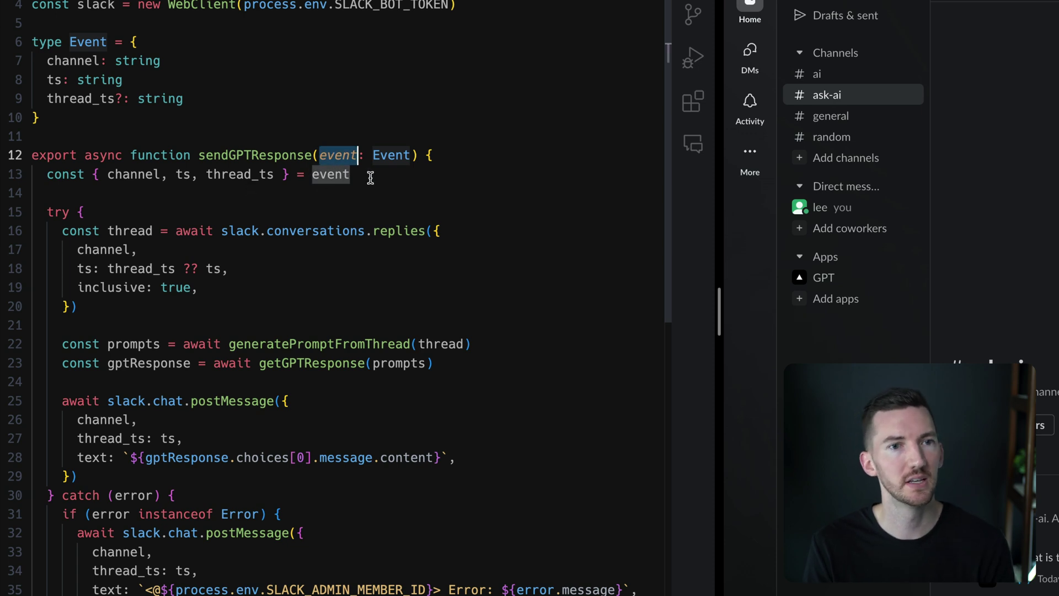
drag(370, 179, 2, 172)
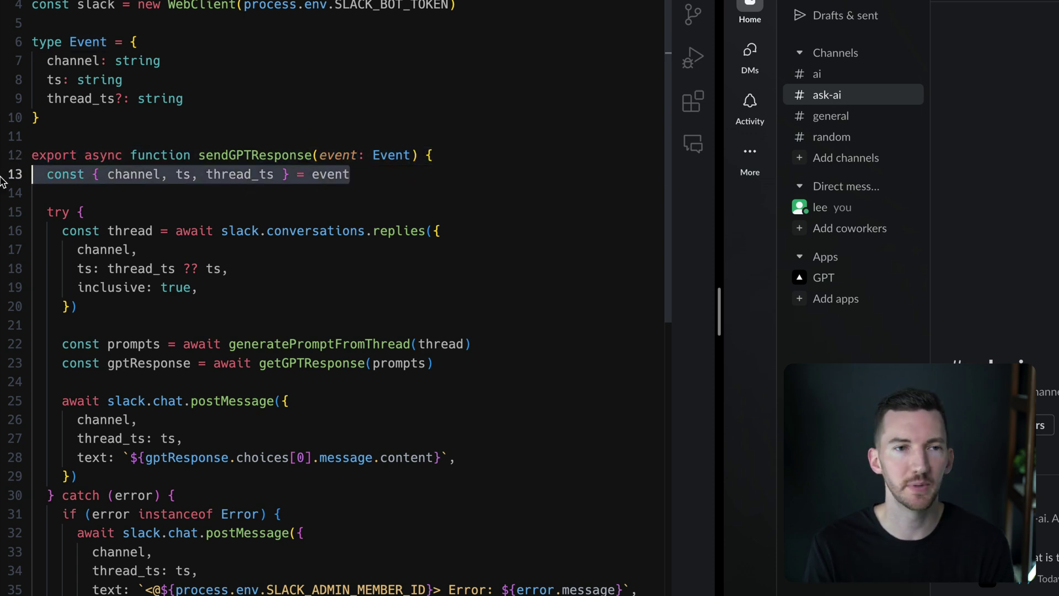
click(136, 174)
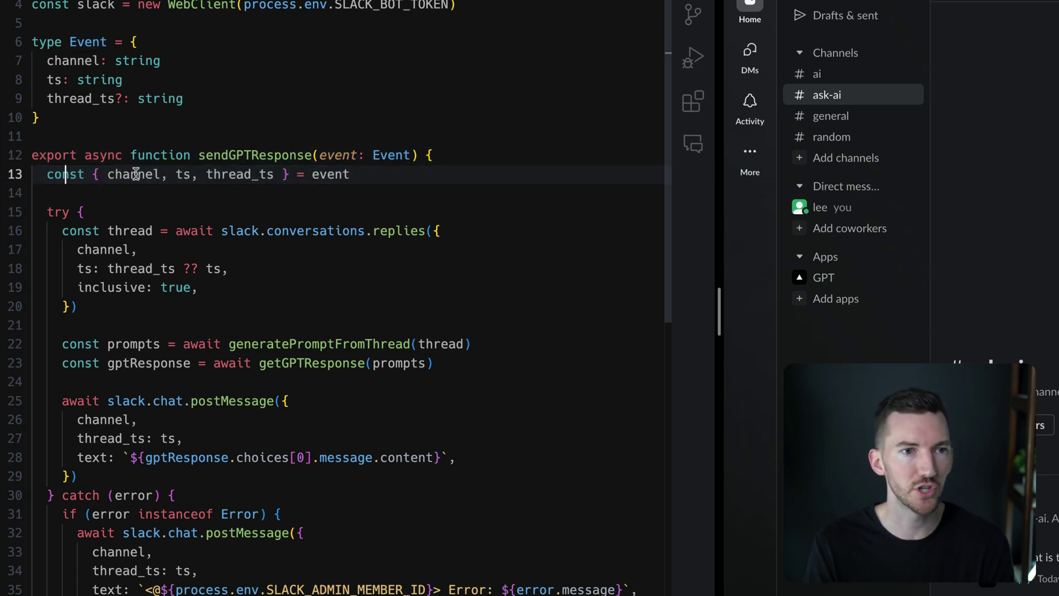
click(182, 174)
click(227, 174)
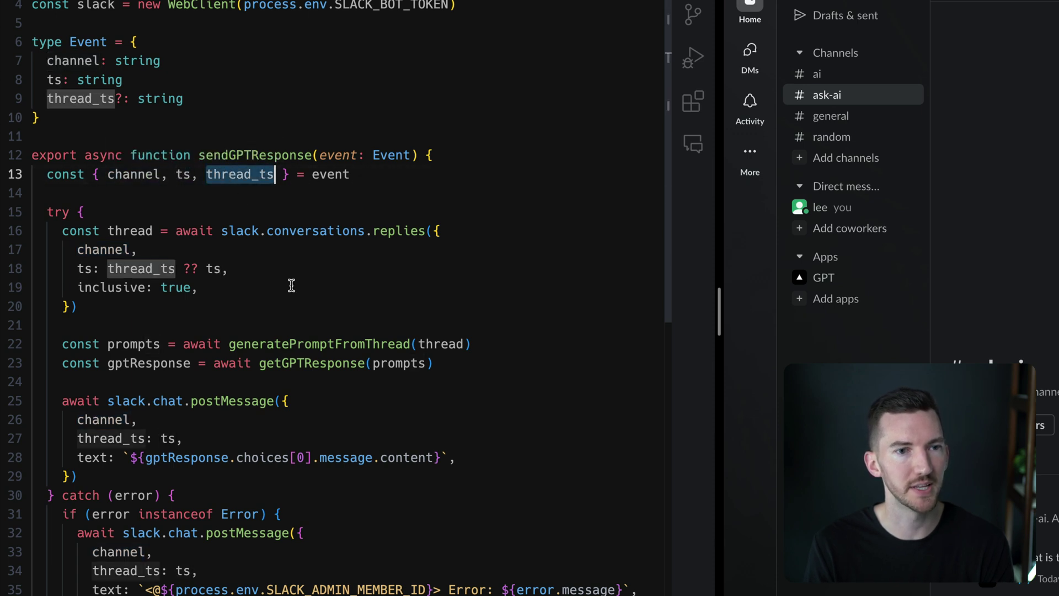
click(202, 305)
click(305, 230)
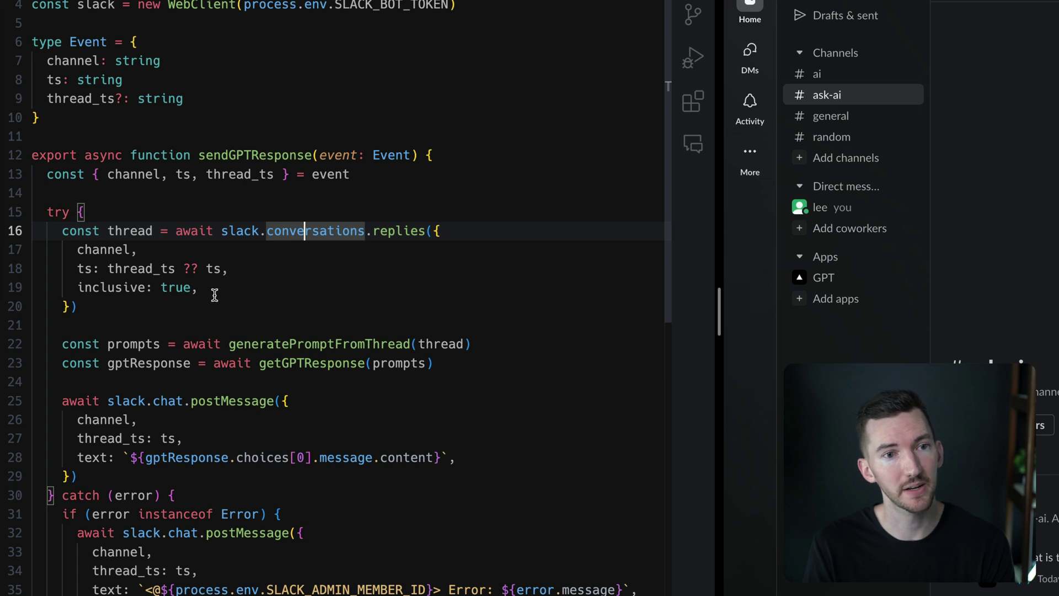
double_click(299, 228)
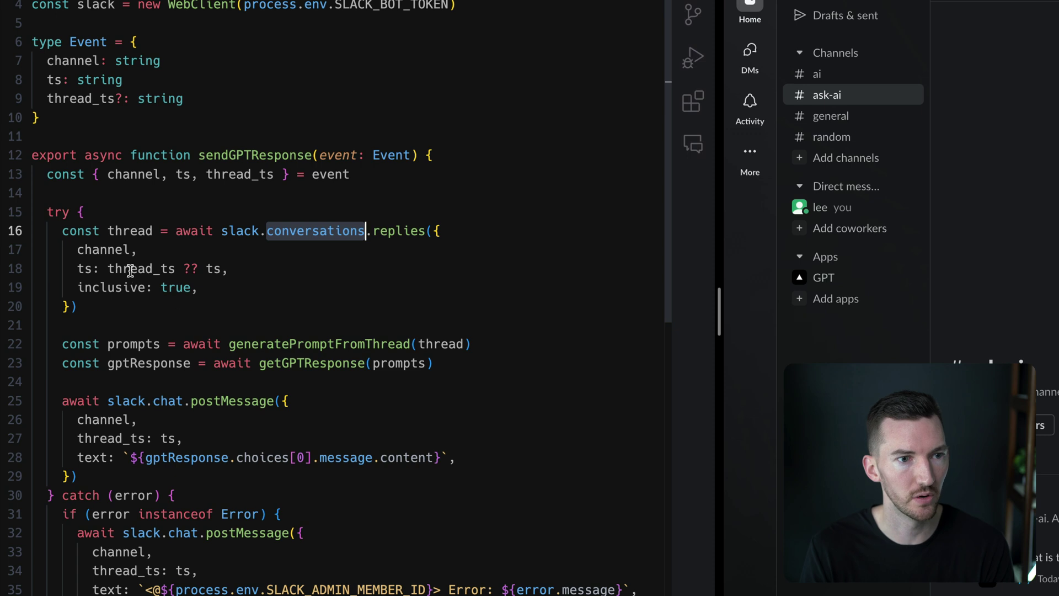
double_click(110, 250)
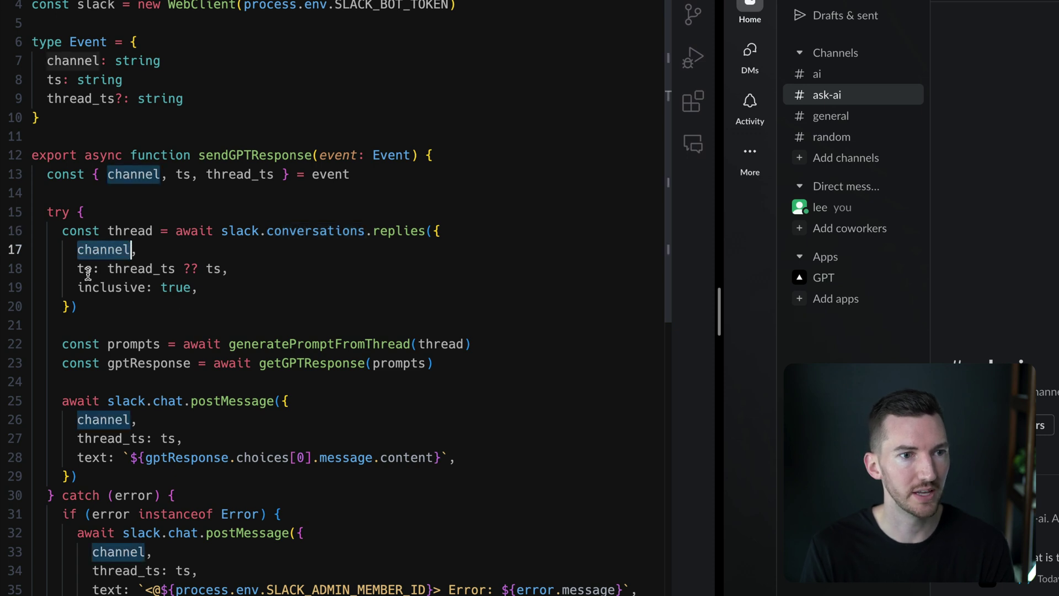
double_click(84, 268)
double_click(112, 287)
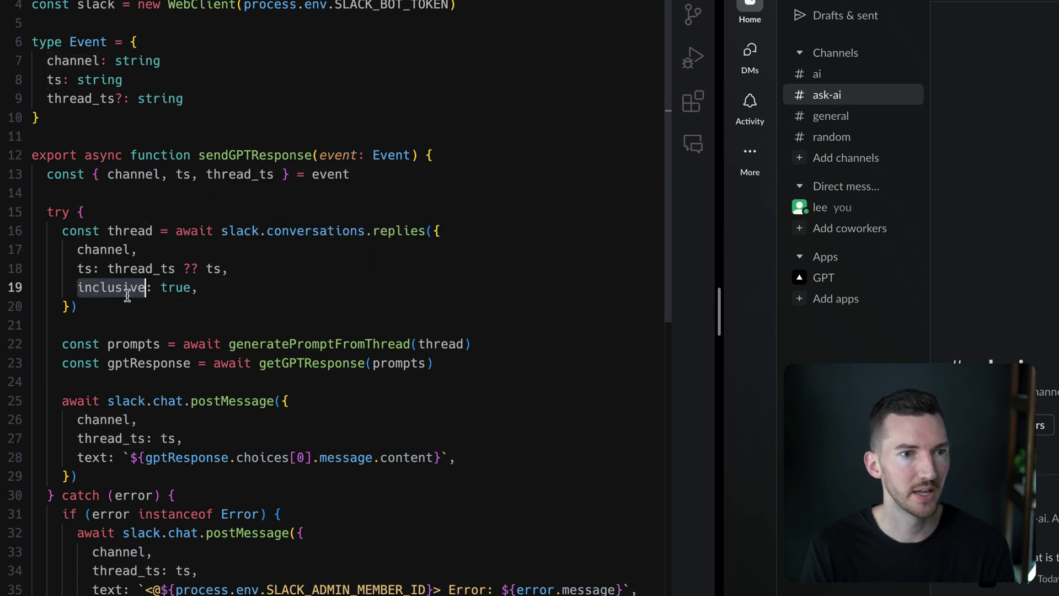
drag(83, 308, 21, 238)
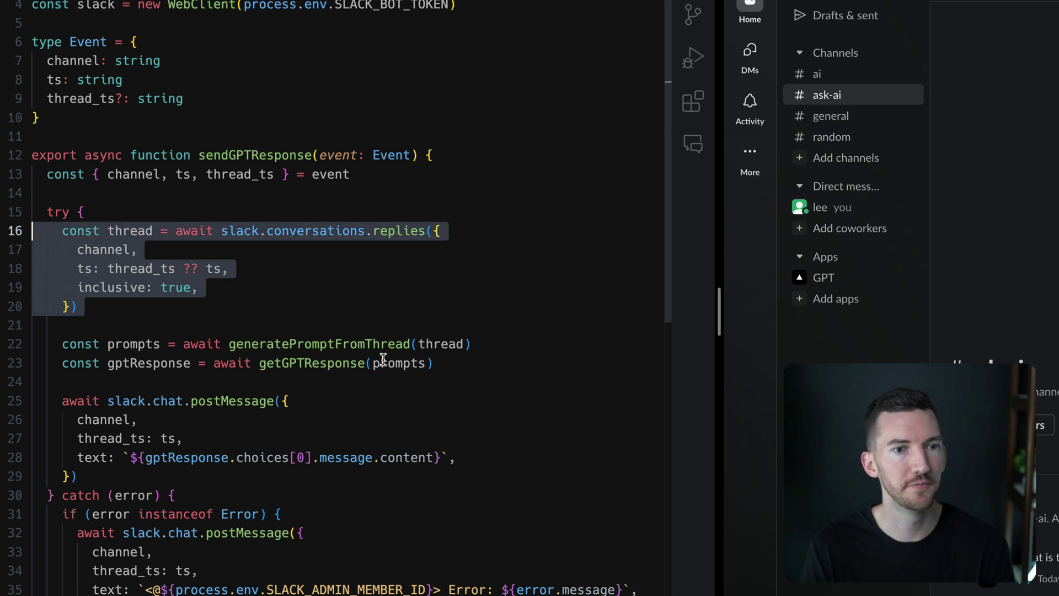
click(450, 362)
double_click(445, 344)
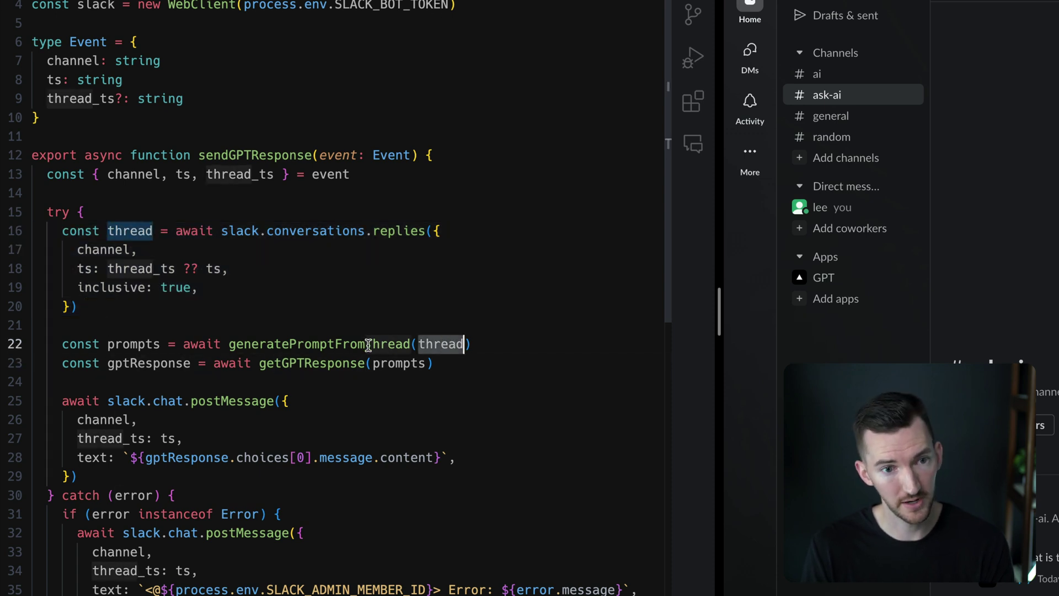
double_click(361, 345)
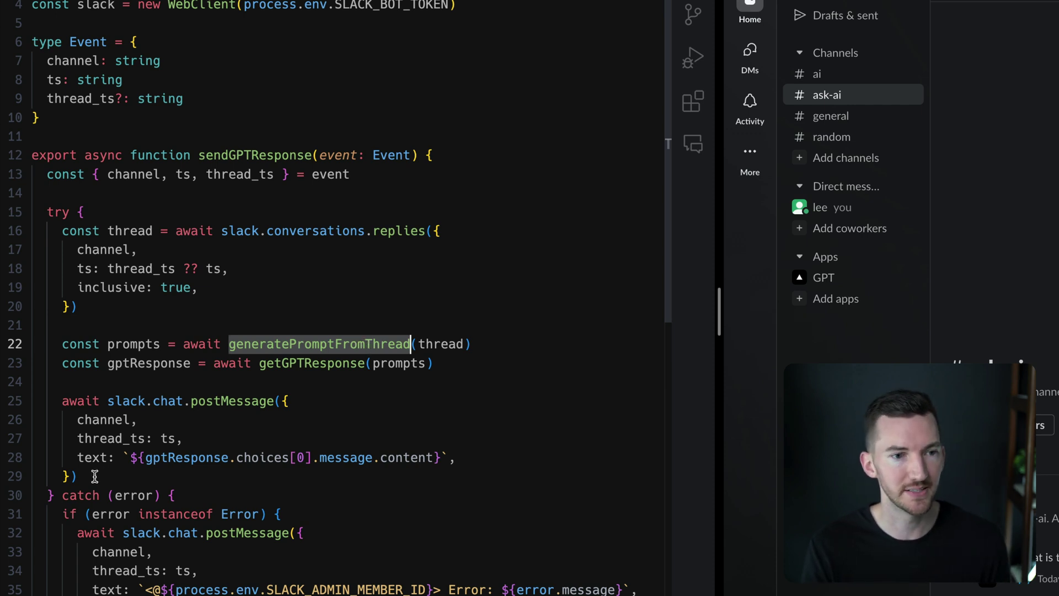
drag(94, 476, 82, 457)
drag(433, 363, 260, 363)
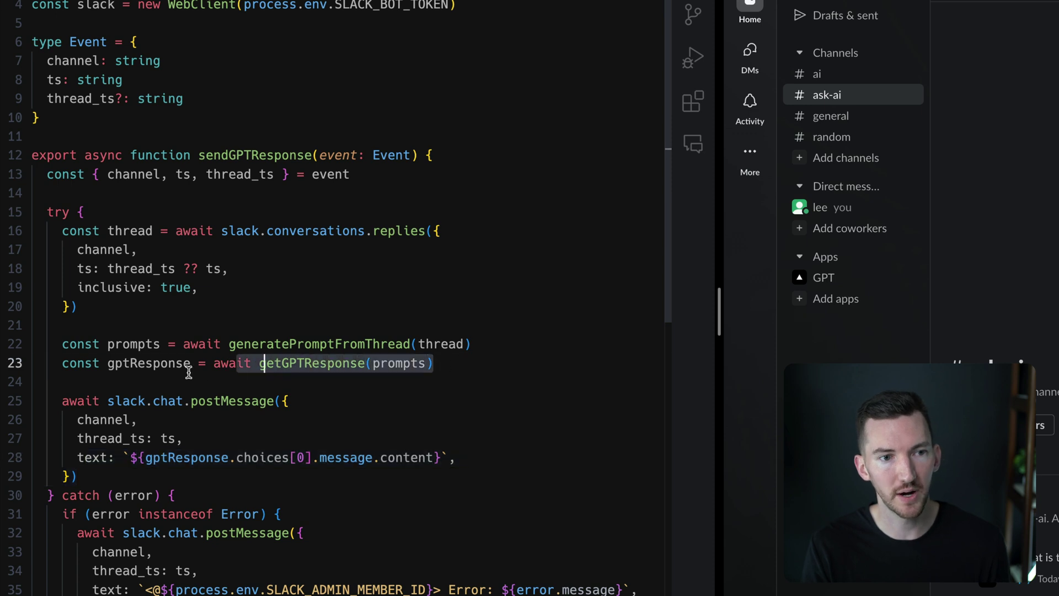
drag(189, 374, 27, 354)
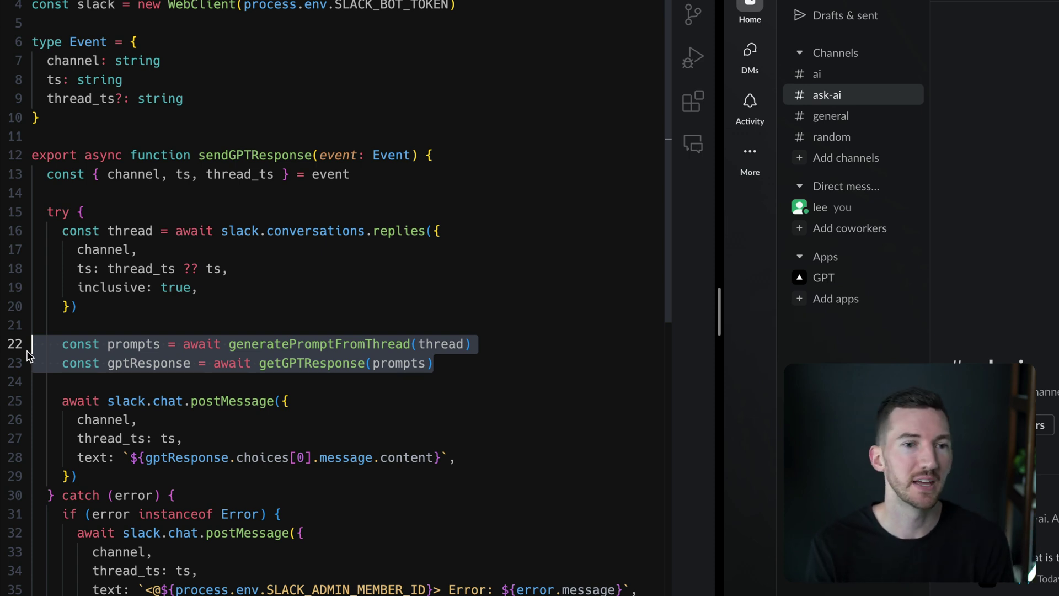
click(352, 344)
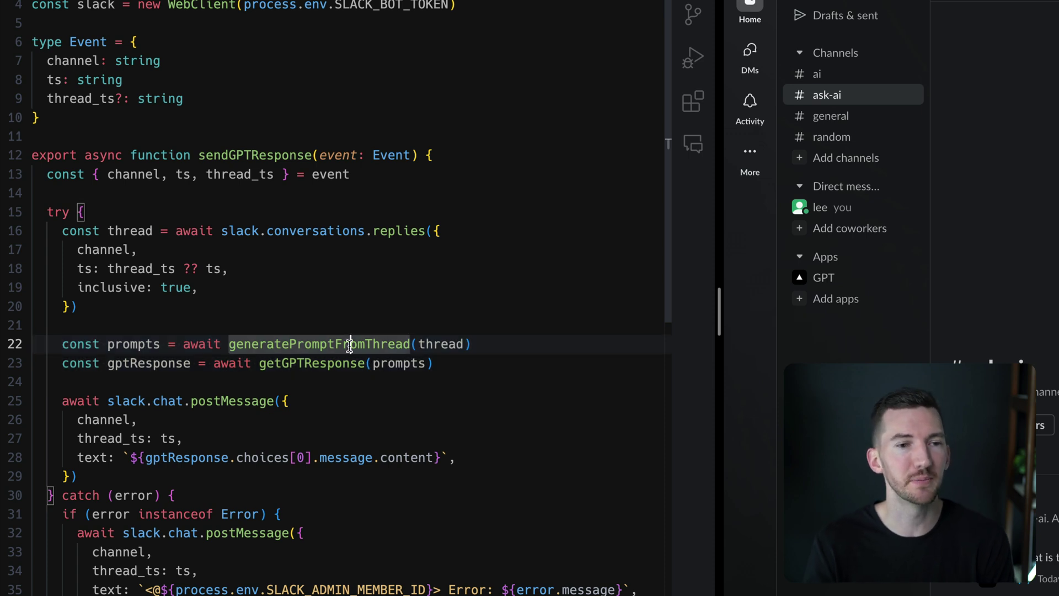
drag(433, 363, 38, 341)
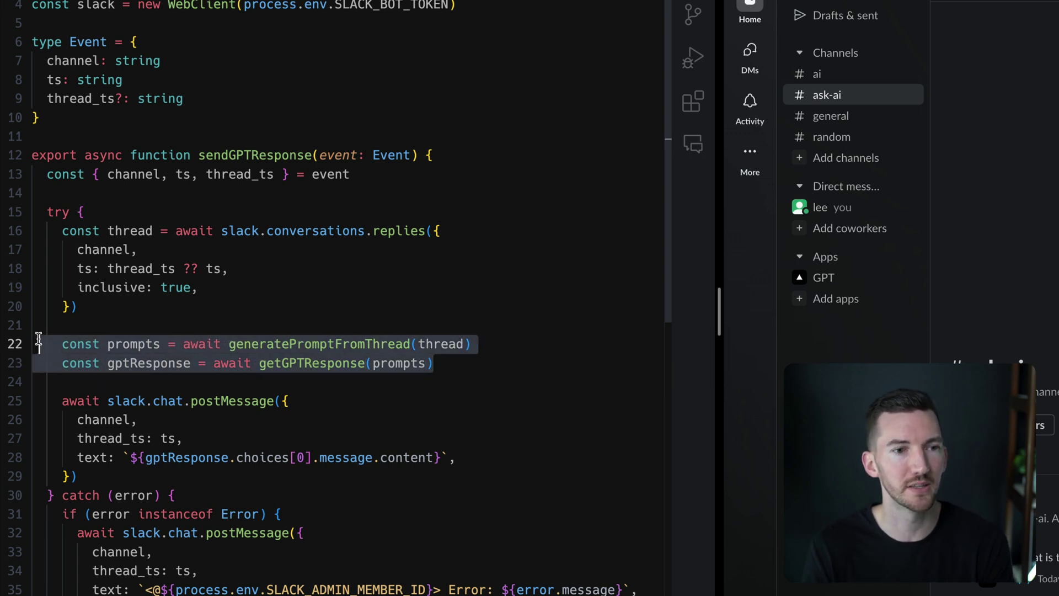
drag(77, 476, 60, 404)
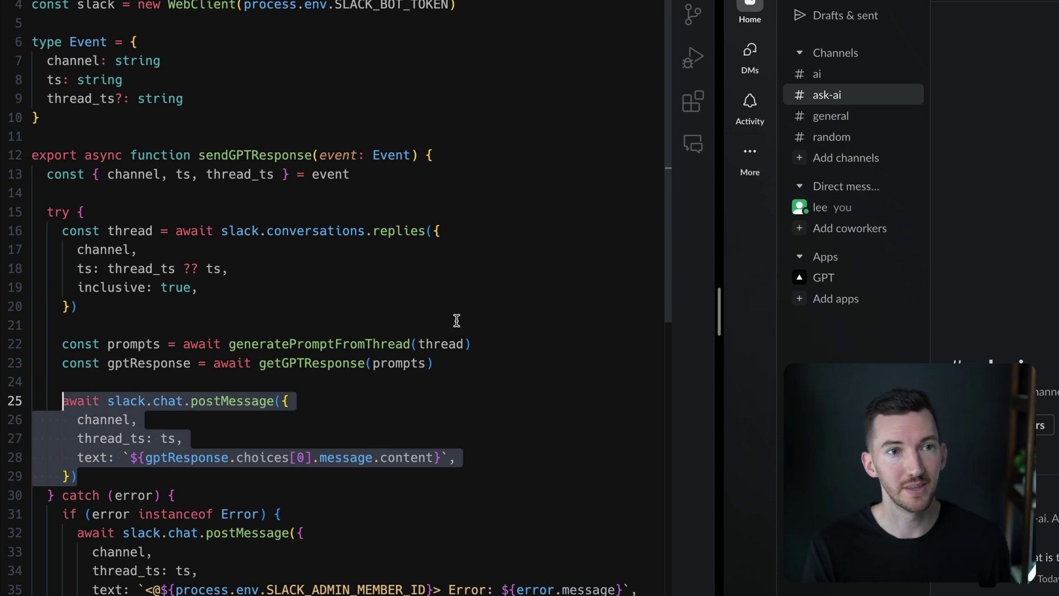
Step: Review generatePromptFromThread's message mapping, bot and mention checks, and 'user' role
click(336, 362)
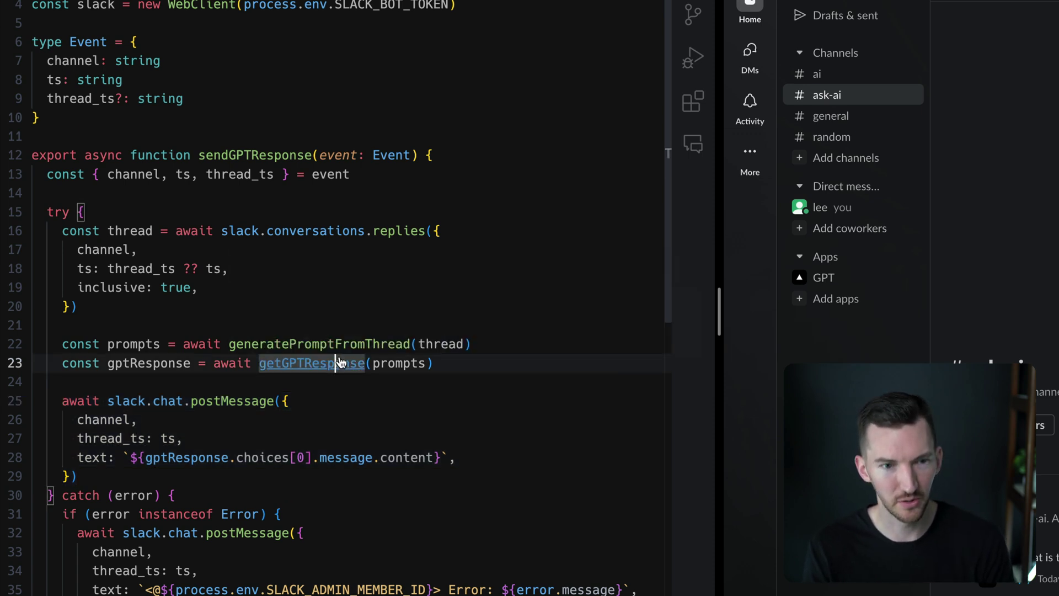
click(348, 343)
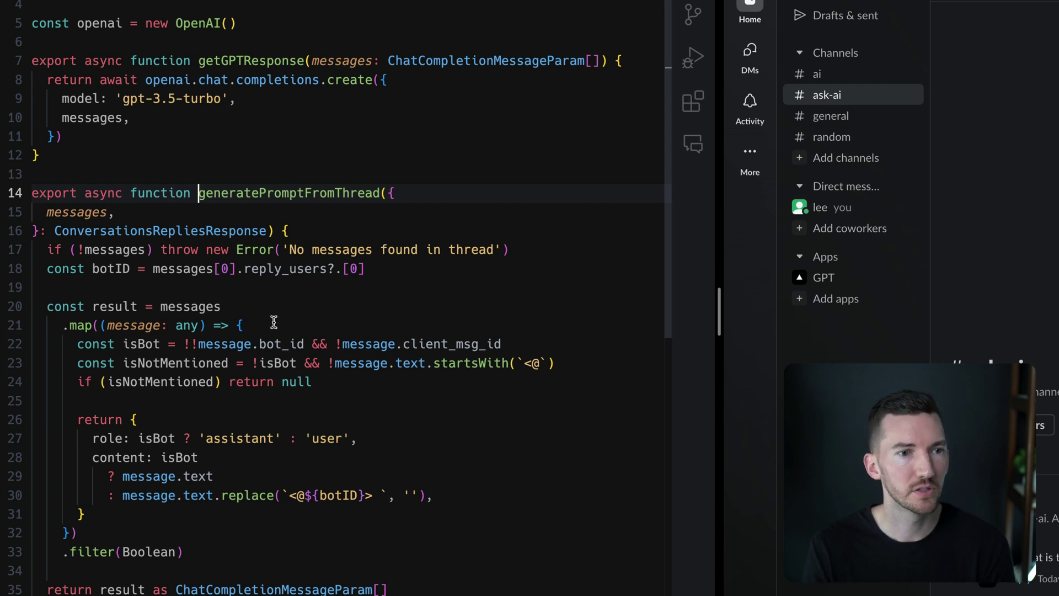
drag(39, 308, 372, 403)
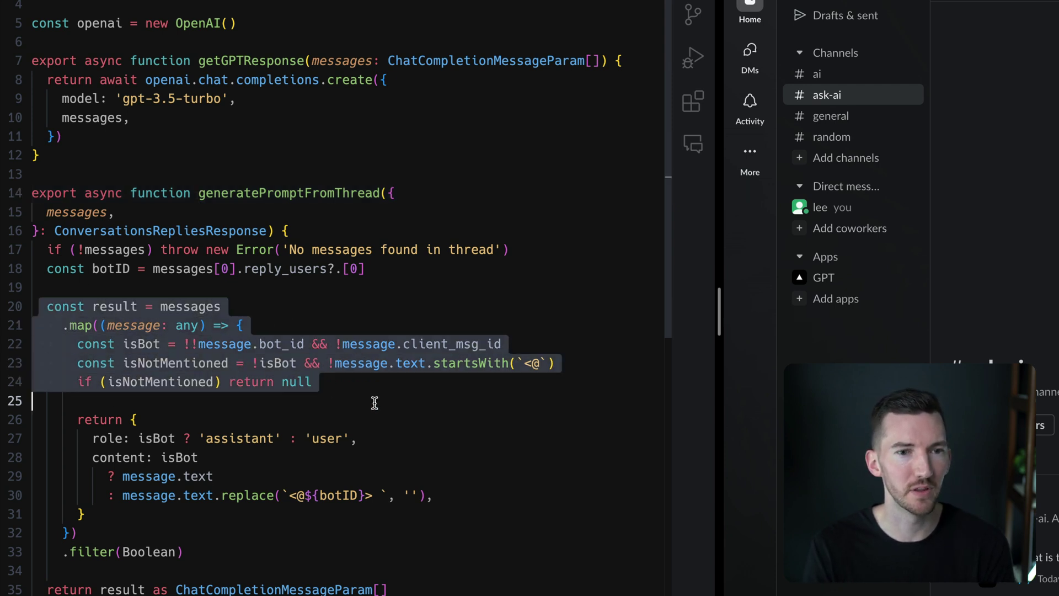
click(477, 407)
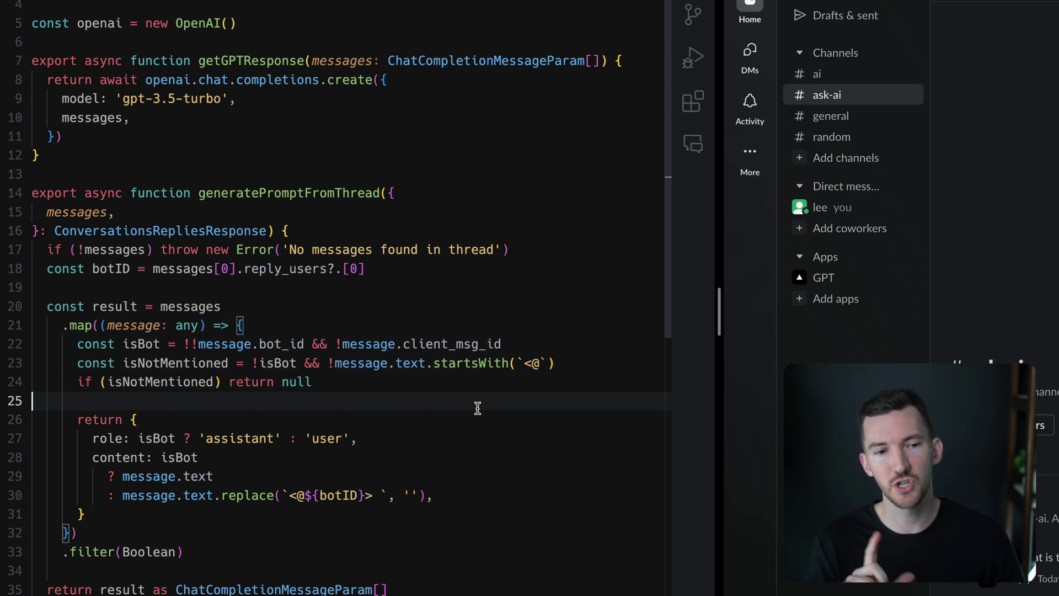
drag(101, 420, 199, 438)
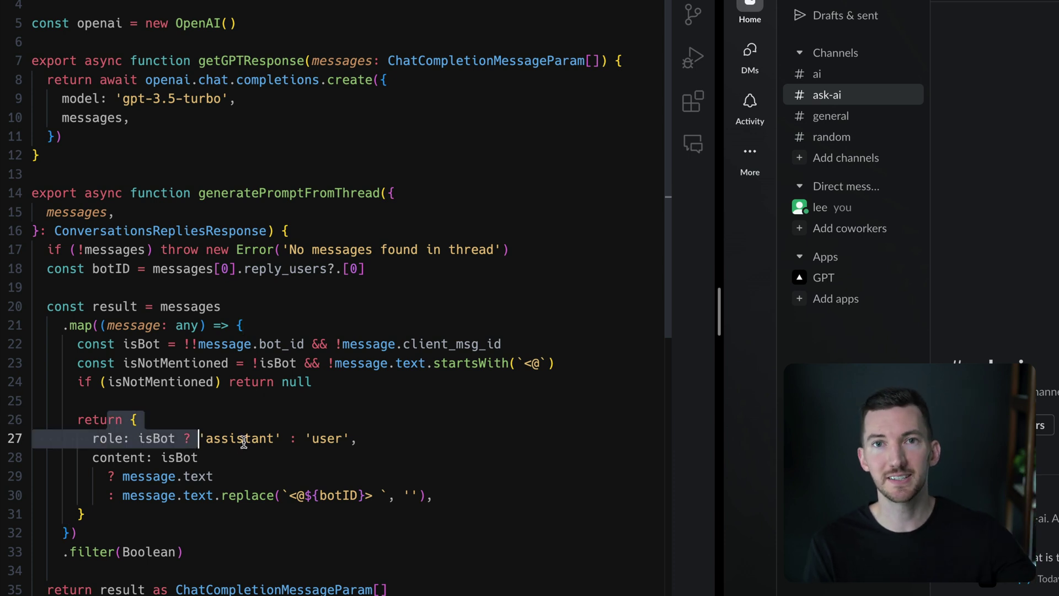
double_click(321, 438)
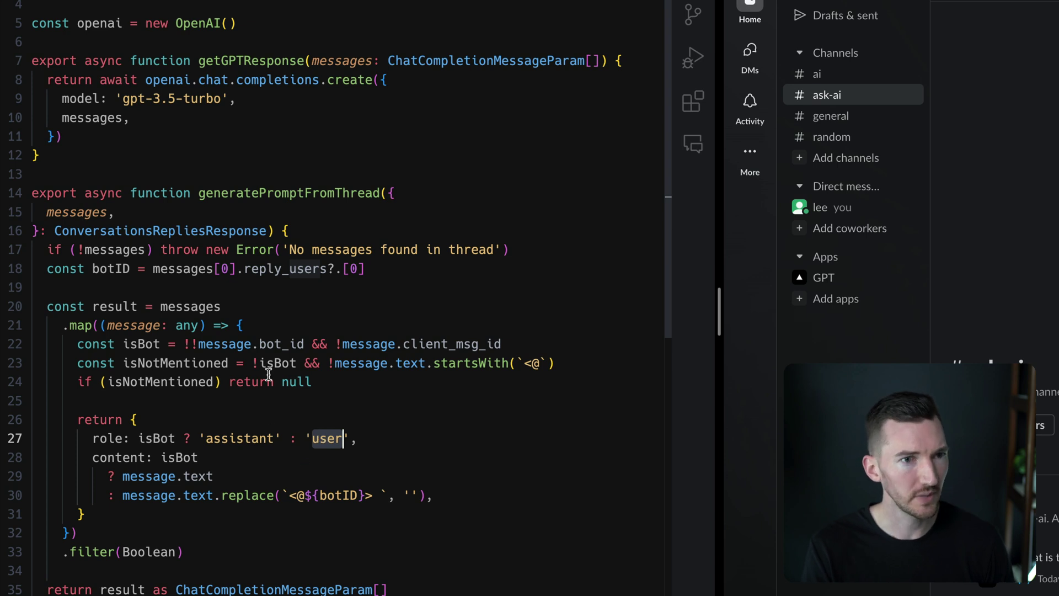
Step: Review getGPTResponse's completions call using gpt-3.5-turbo with the mapped thread messages
double_click(240, 60)
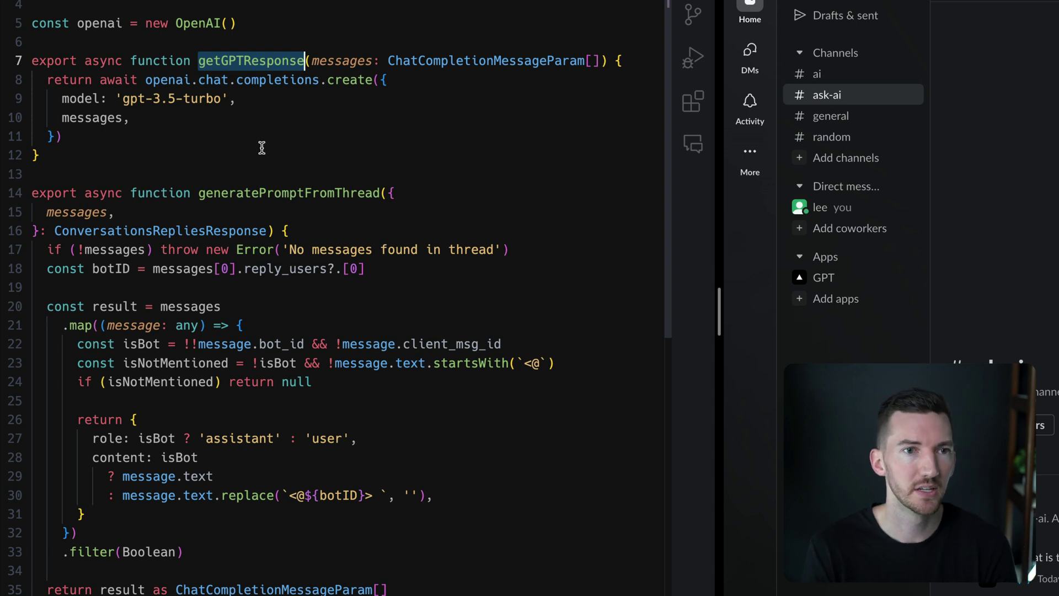
double_click(289, 81)
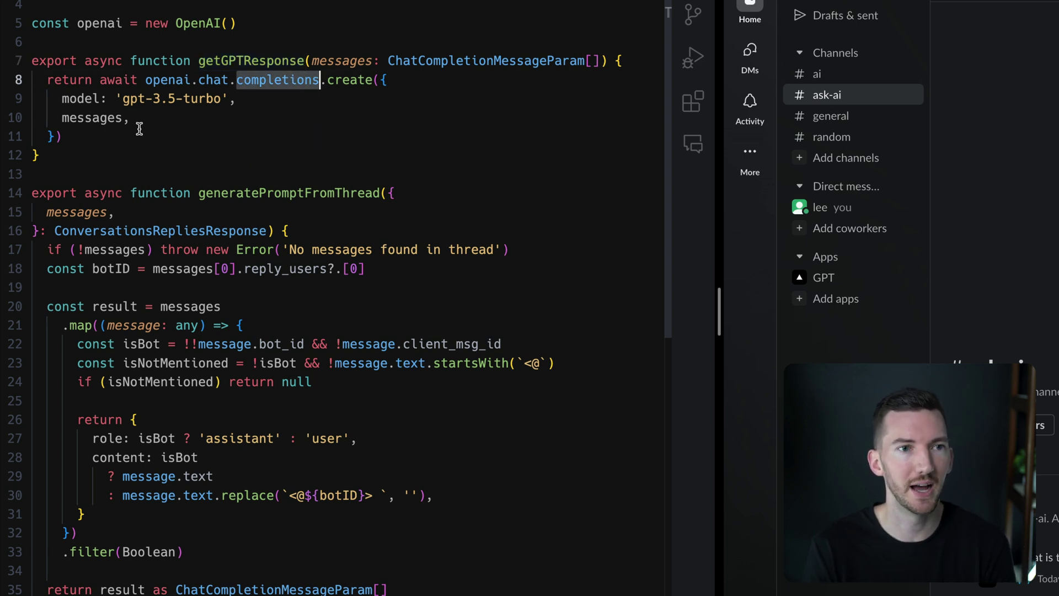
drag(124, 101, 219, 102)
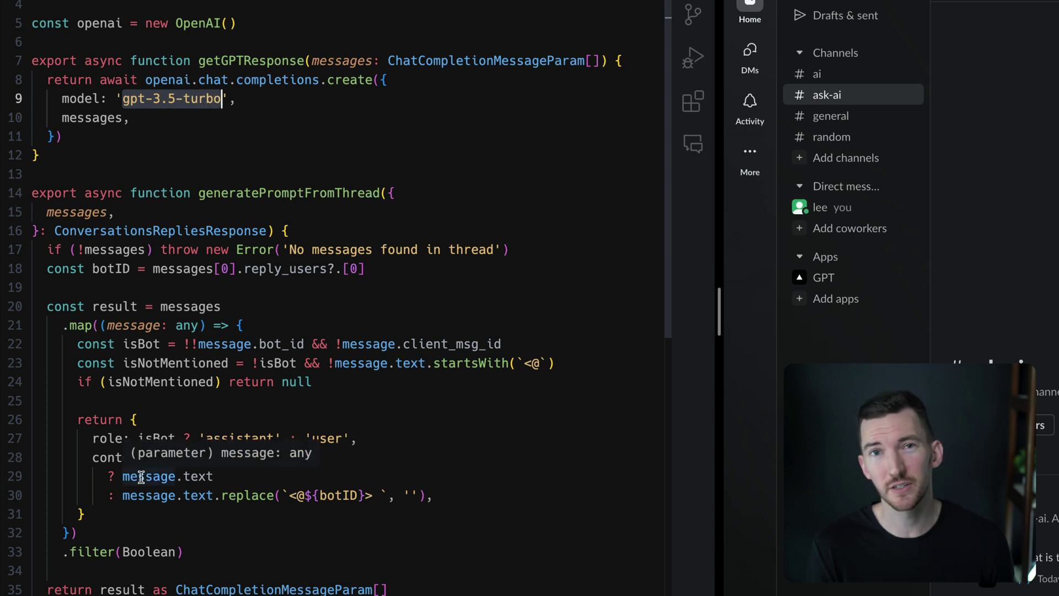
mouse_move(149, 476)
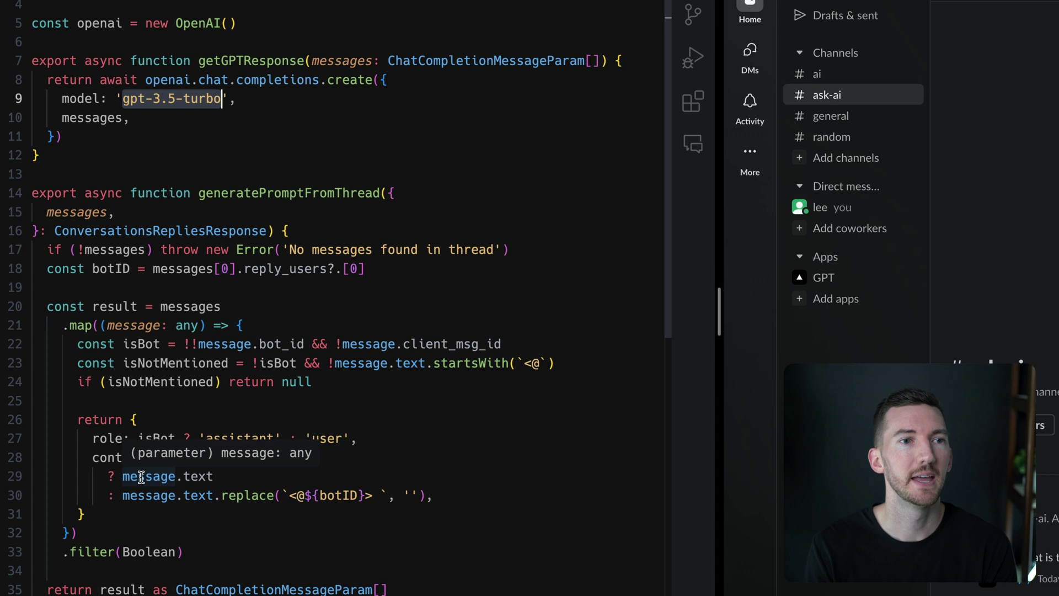
double_click(116, 120)
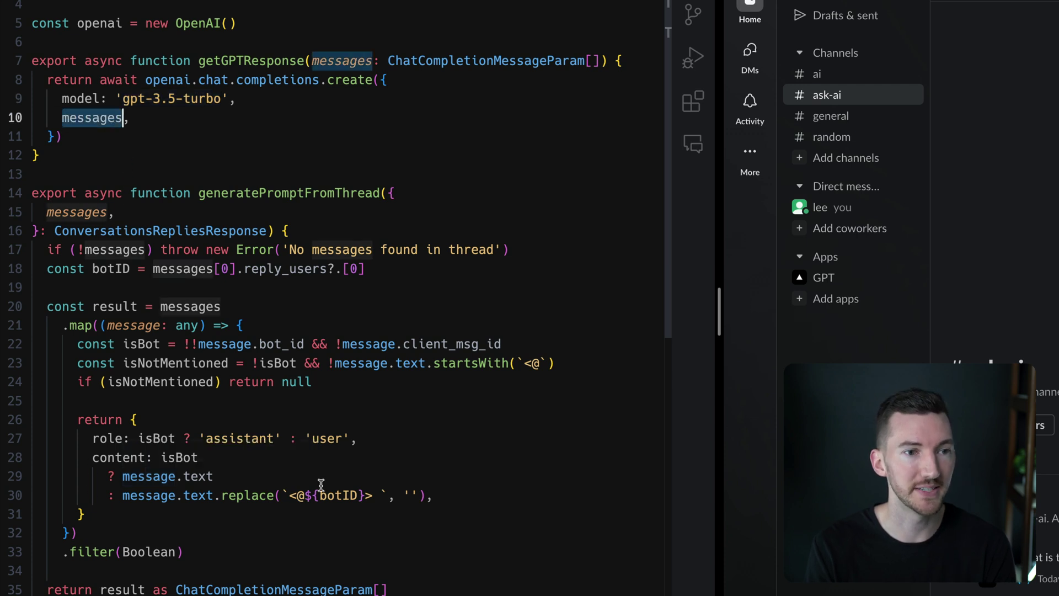
drag(124, 531, 73, 311)
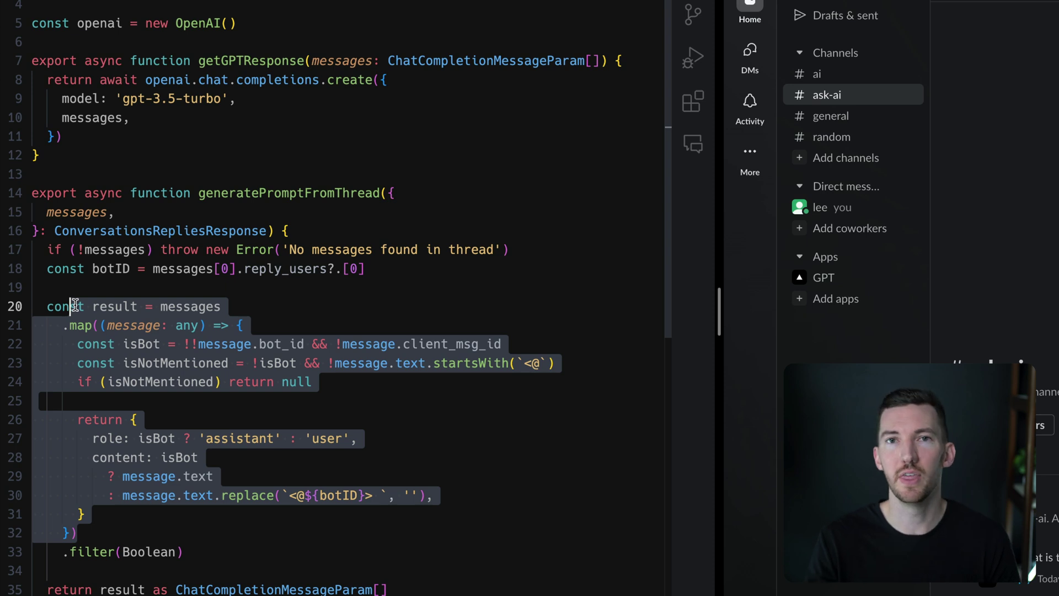
click(107, 118)
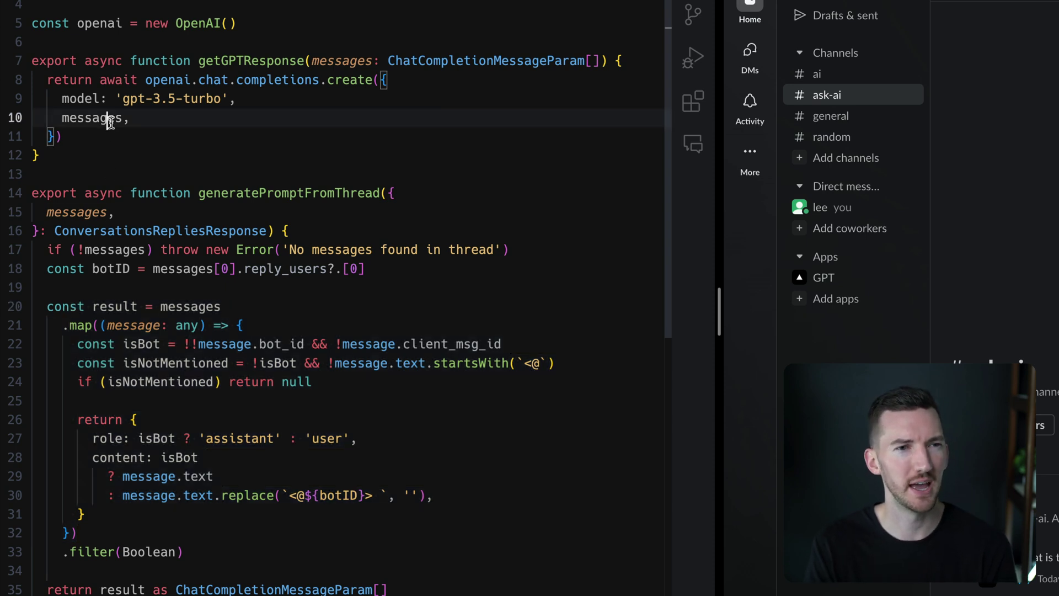
click(148, 156)
drag(8, 580, 9, 70)
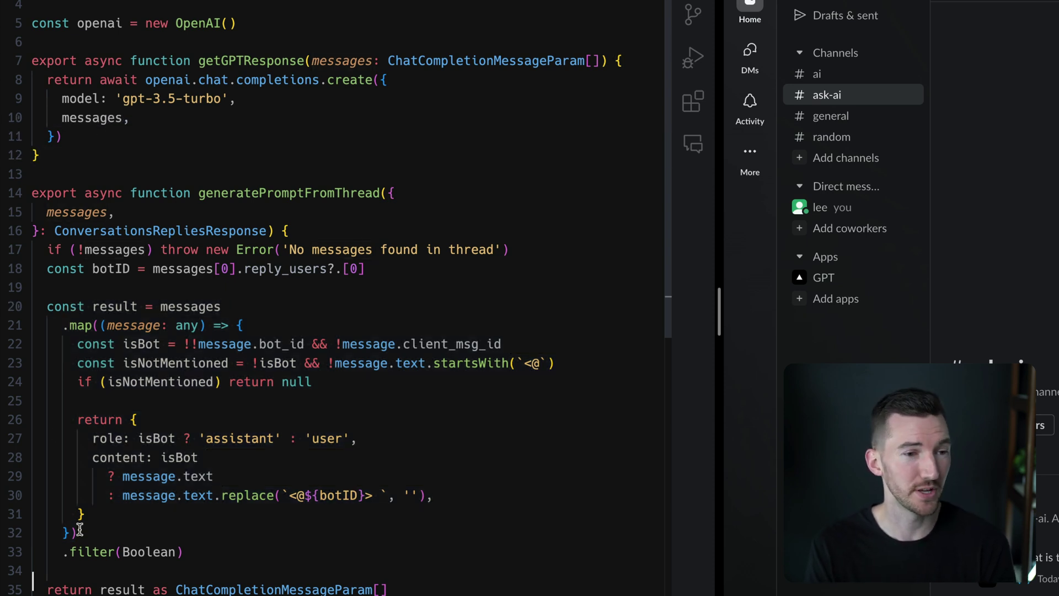
click(263, 154)
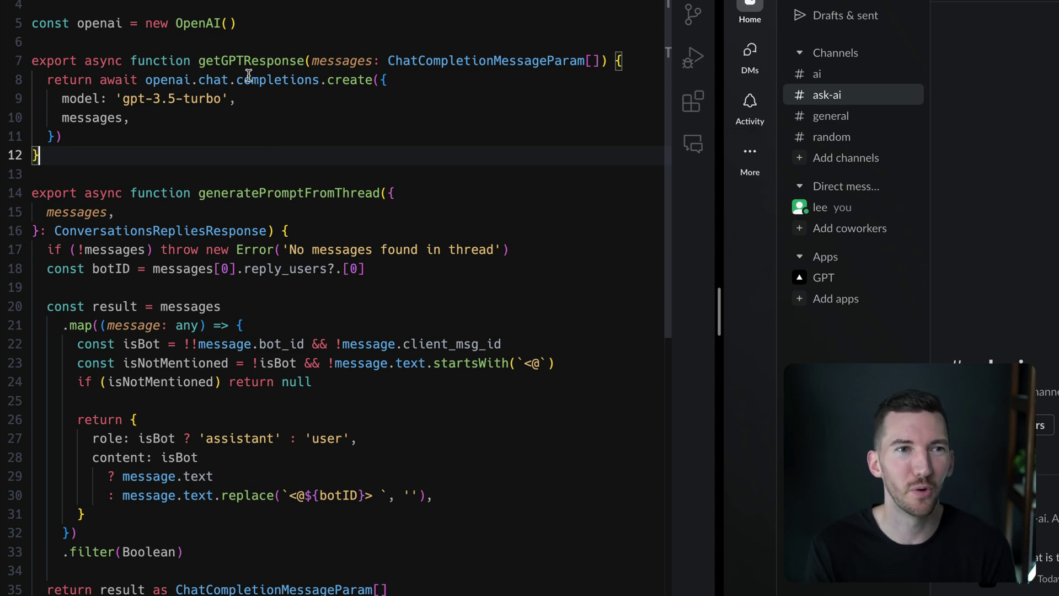
Step: Return to sendGPTResponse and highlight the block posting the reply to Slack
double_click(266, 60)
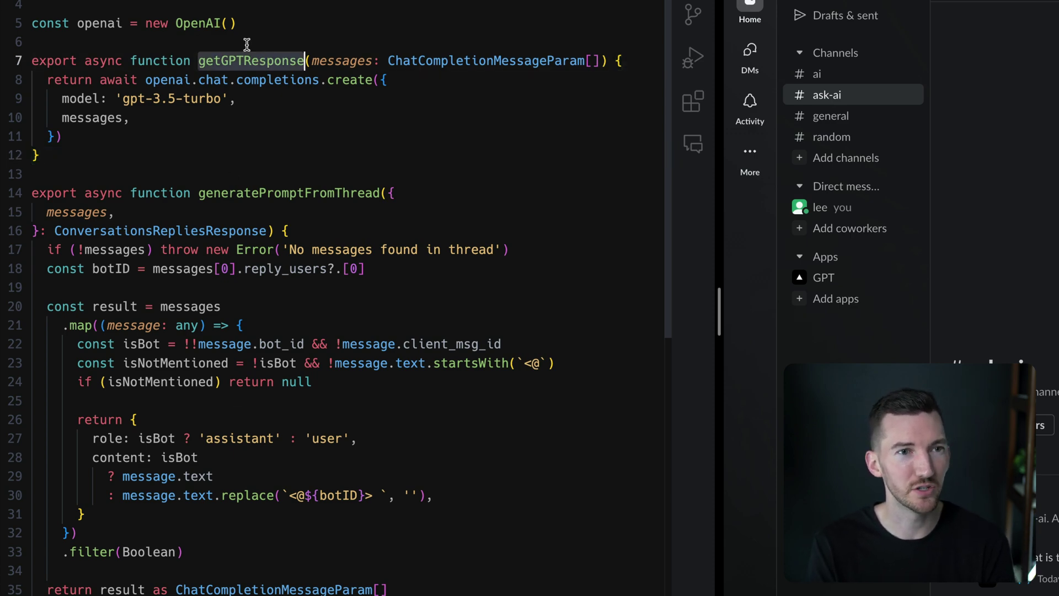
key(ctrl+Tab)
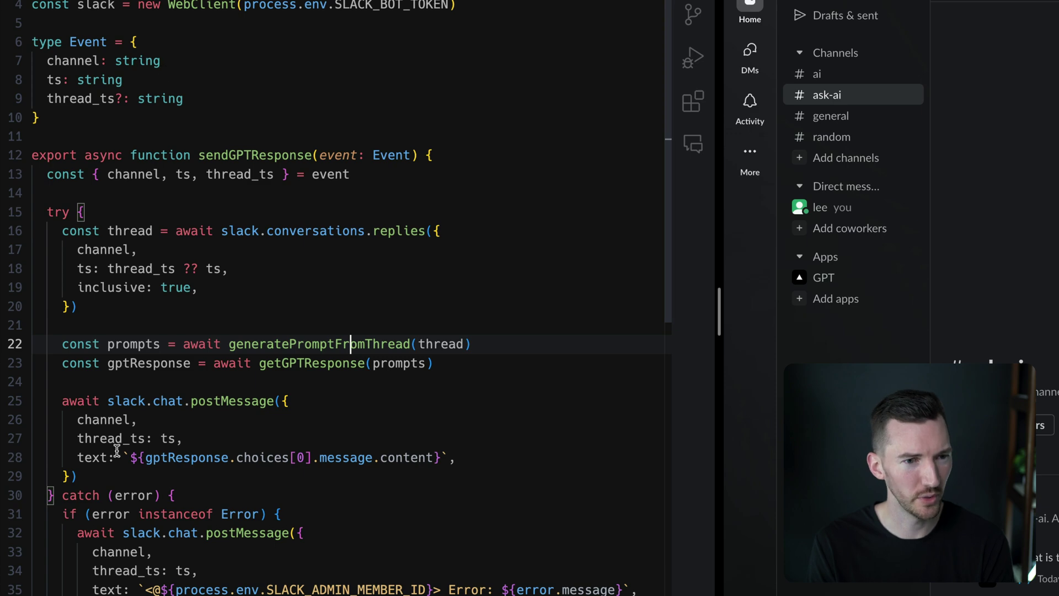
drag(102, 473, 49, 401)
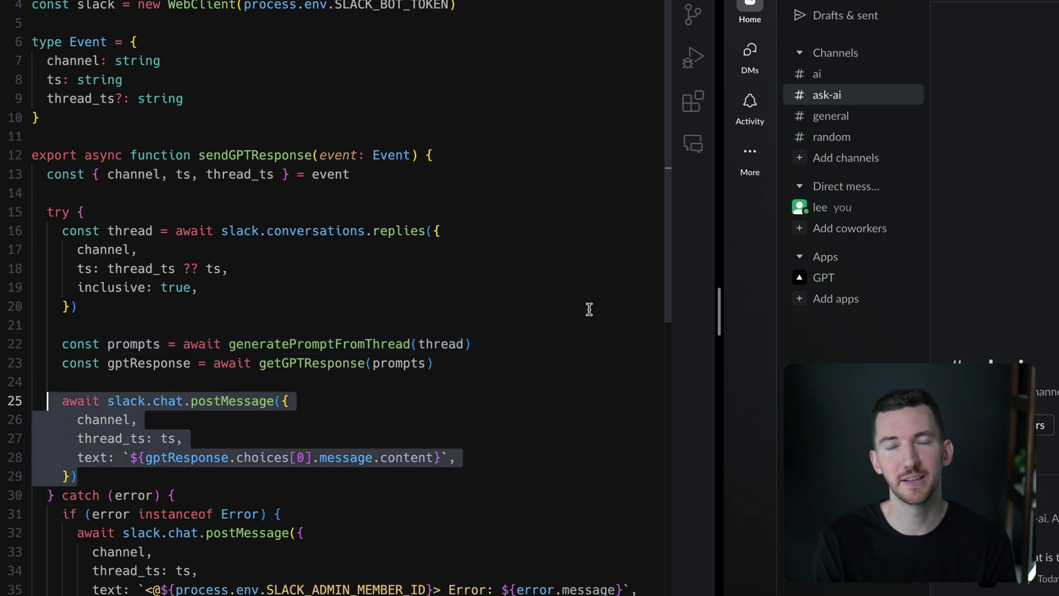
click(615, 344)
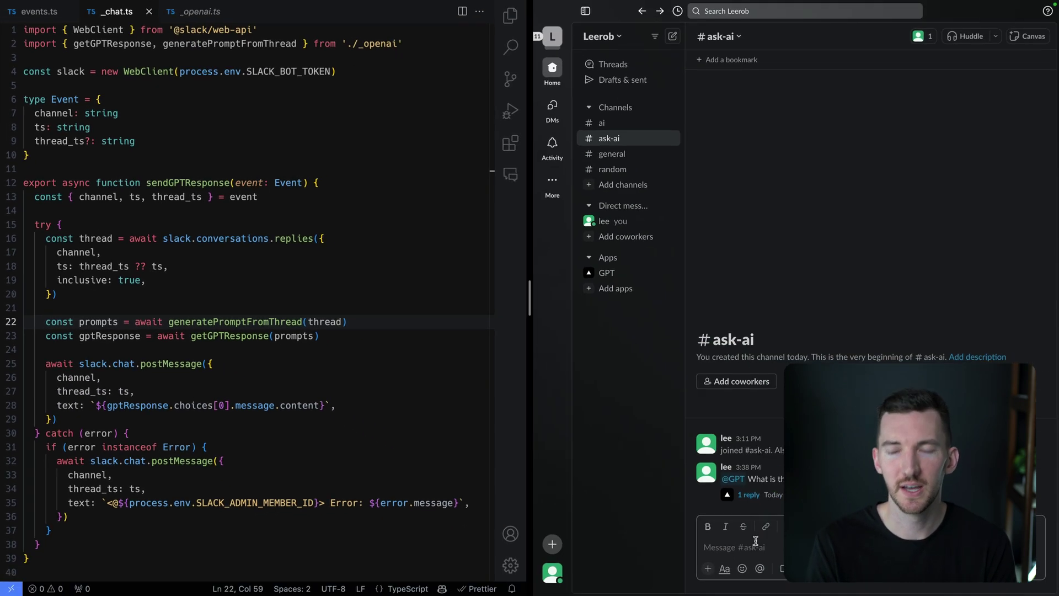
text(@gpt)
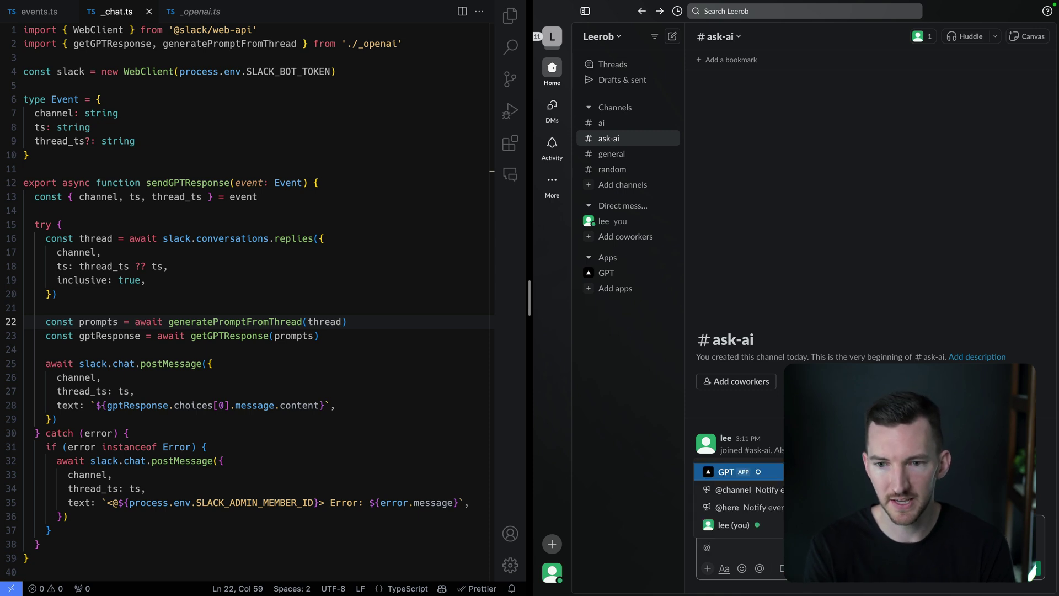
key(Return)
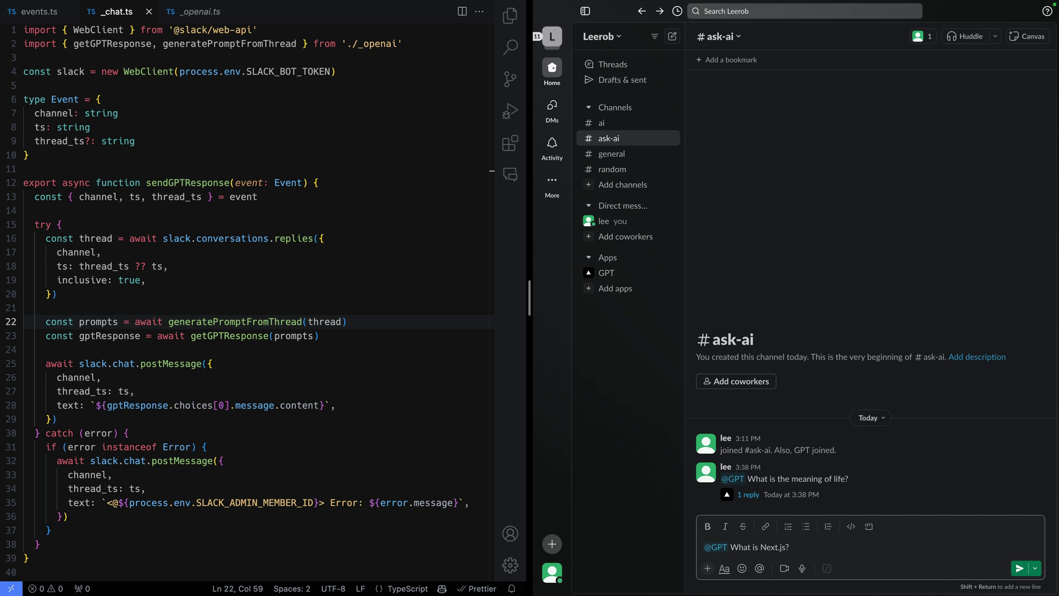
key(Return)
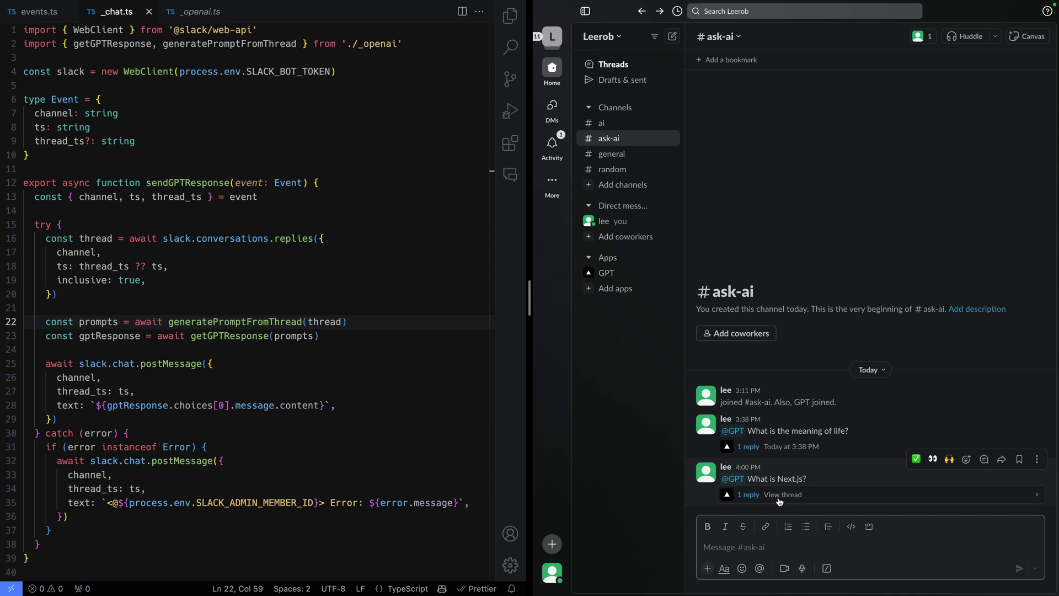
click(778, 497)
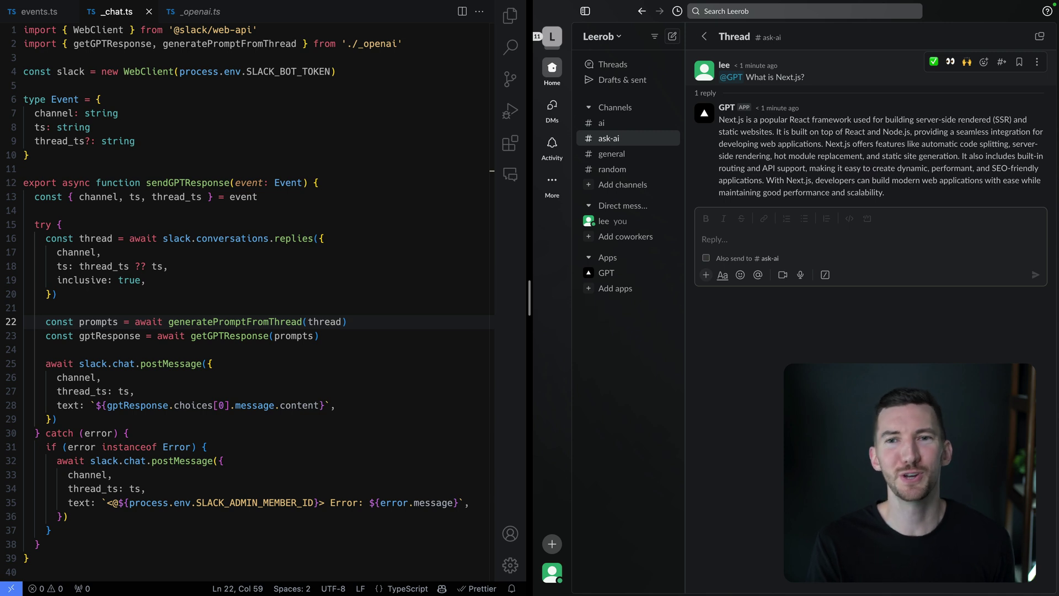
key(Escape)
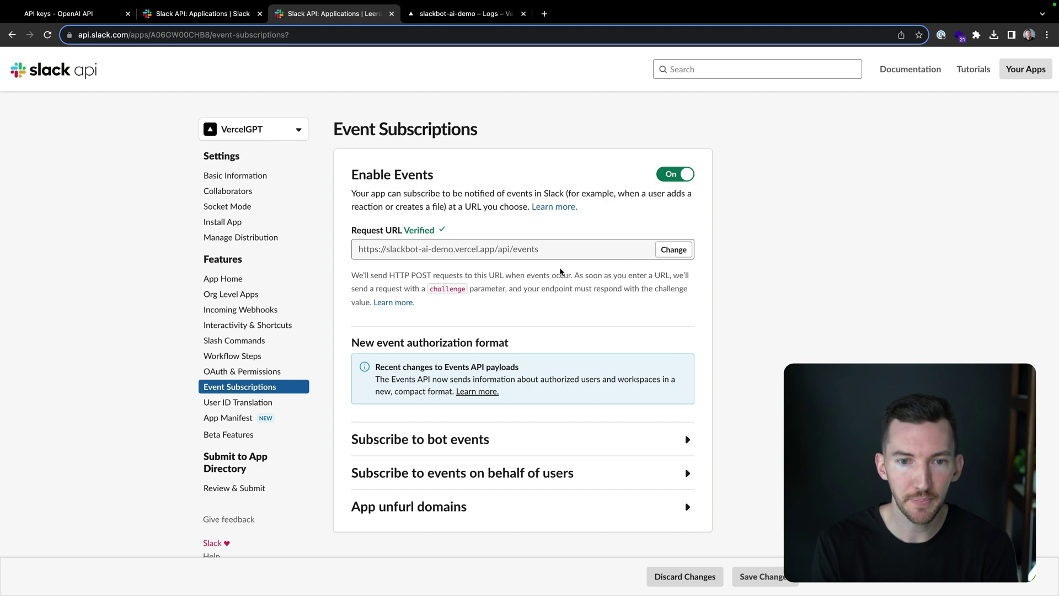
Step: Expand 'Subscribe to bot events' to show app_mention and message.channels
click(551, 438)
scroll(558, 414, down, 2)
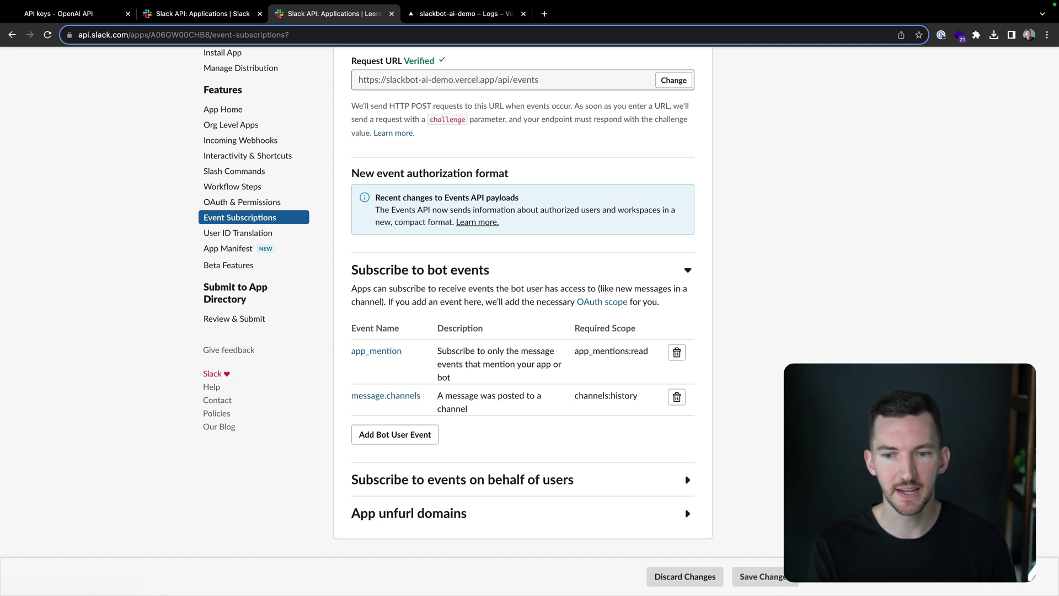
scroll(828, 305, up, 3)
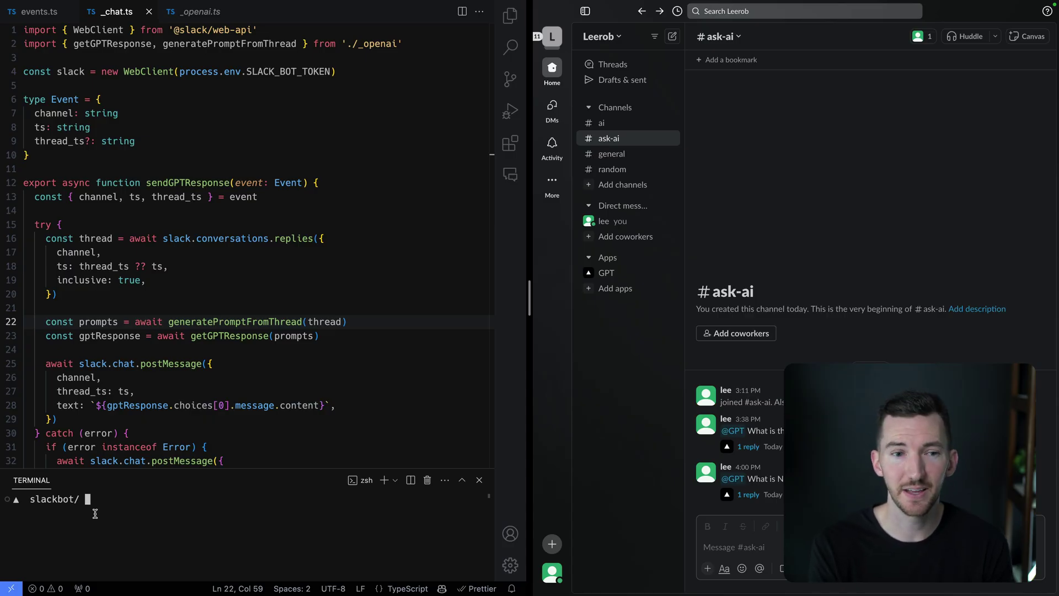
text(vercel)
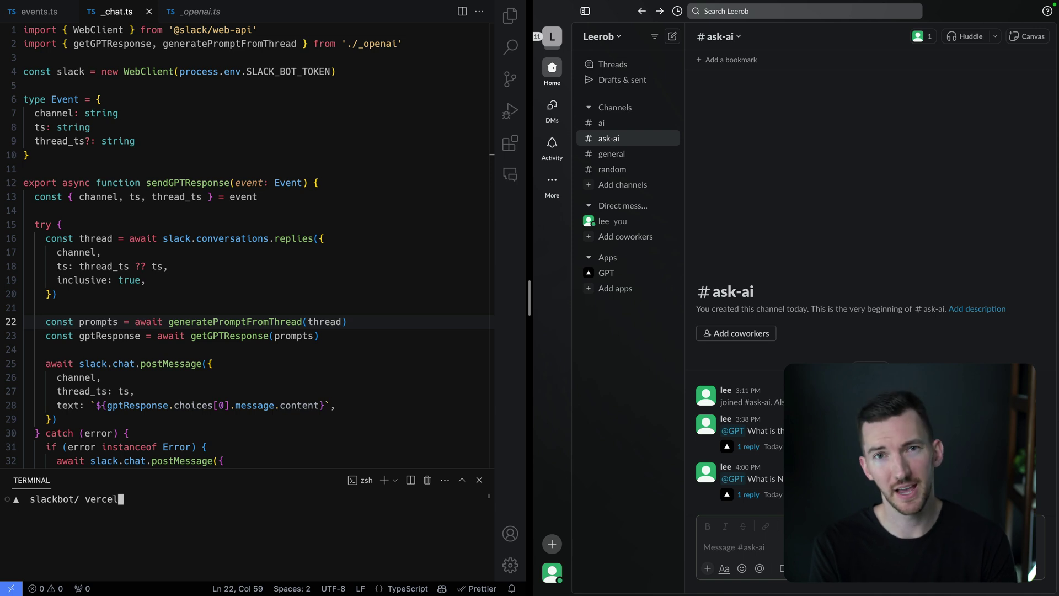
Step: Erase the half-typed 'vercel' command to begin 'npm i -g vercel' instead
key(BackSpace)
key(BackSpace)
key(BackSpace)
key(BackSpace)
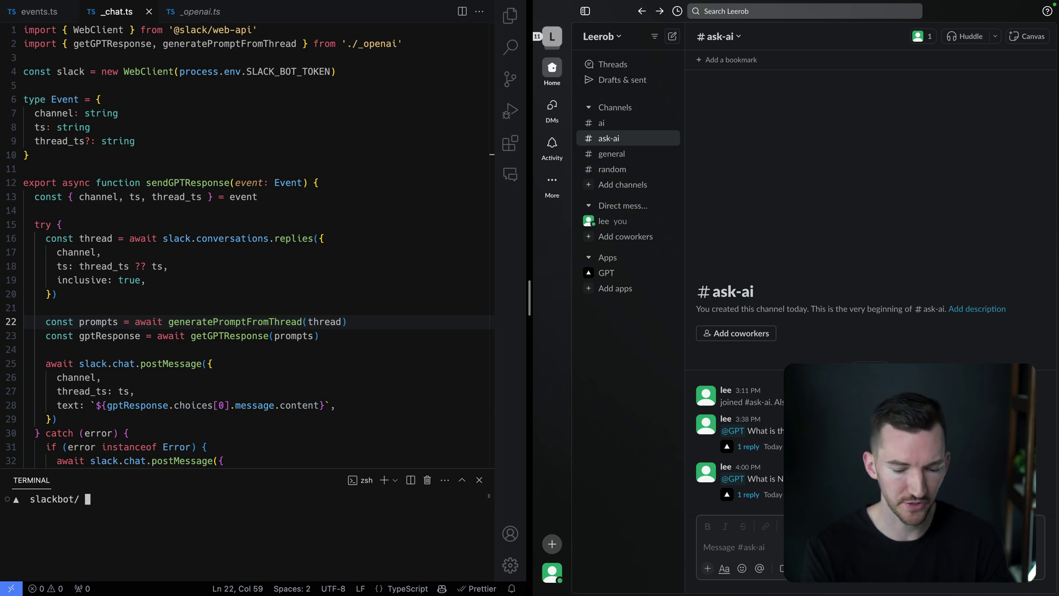
text(npm )
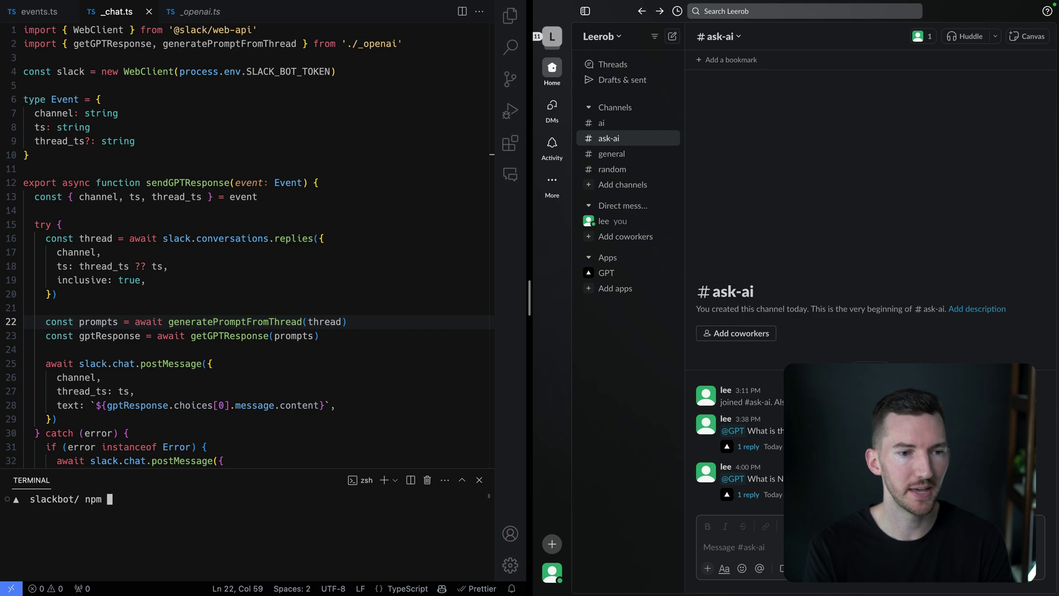
text(i -g vercel)
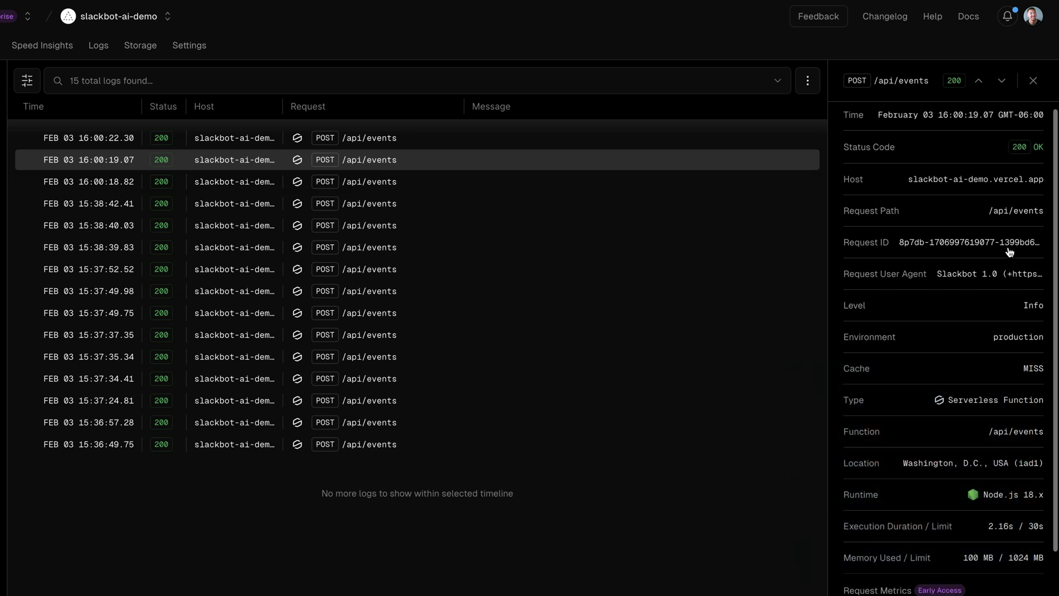
scroll(1008, 250, down, 1)
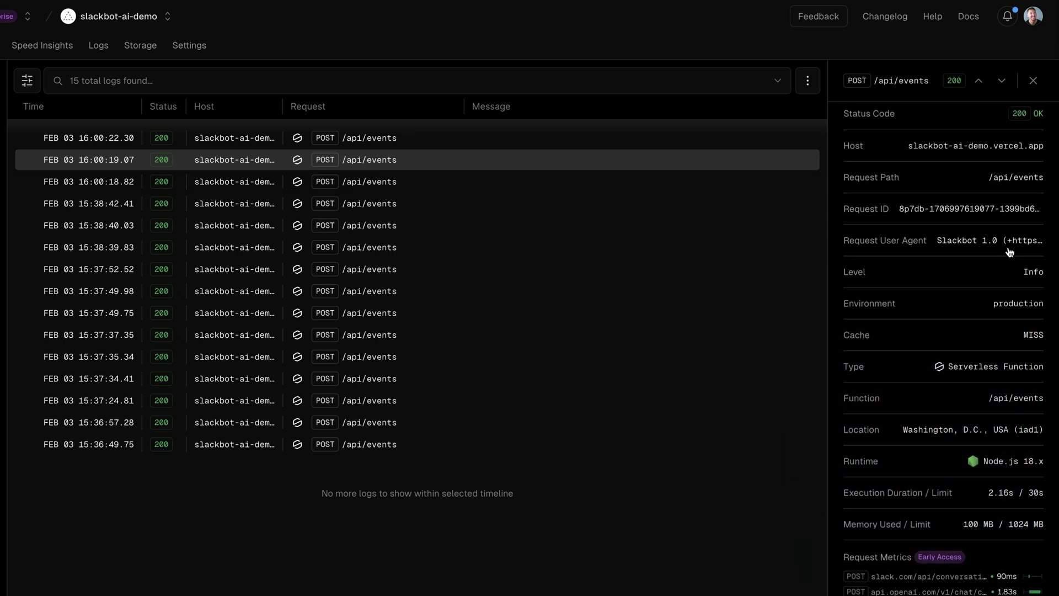
scroll(1001, 281, down, 1)
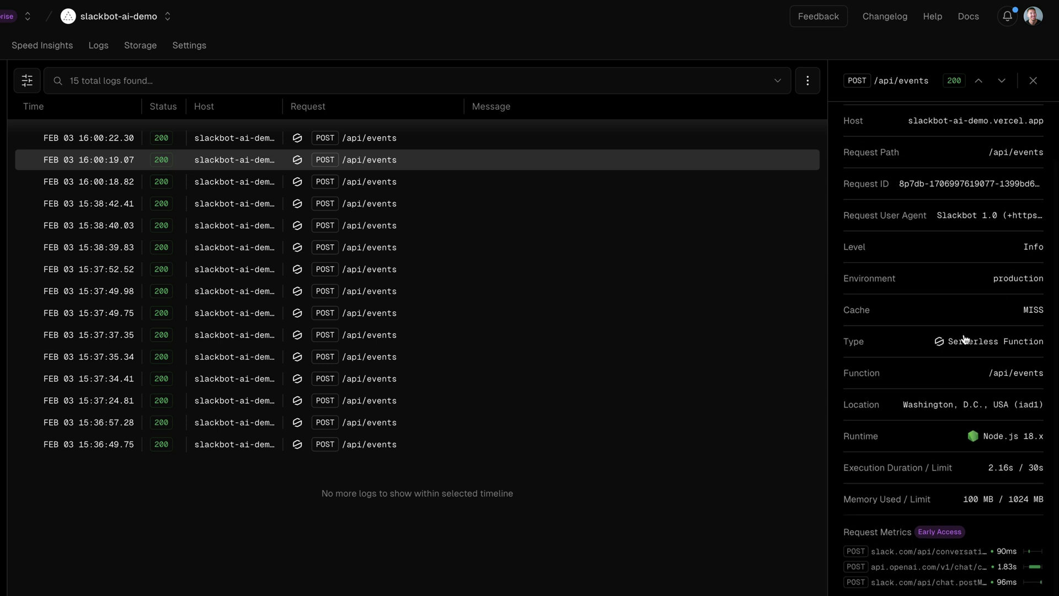
scroll(1030, 277, down, 1)
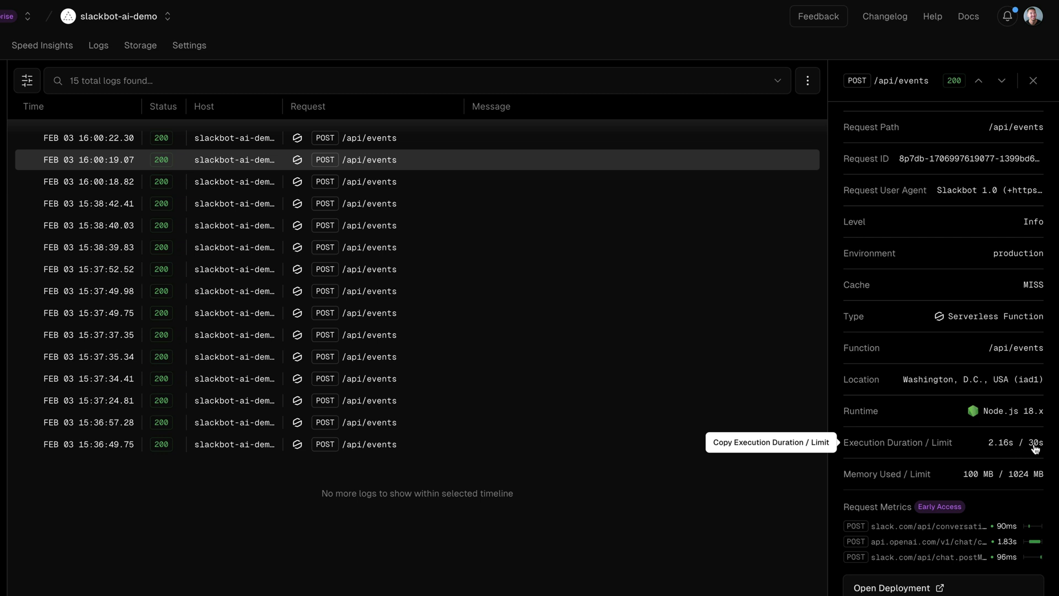
scroll(1019, 336, down, 1)
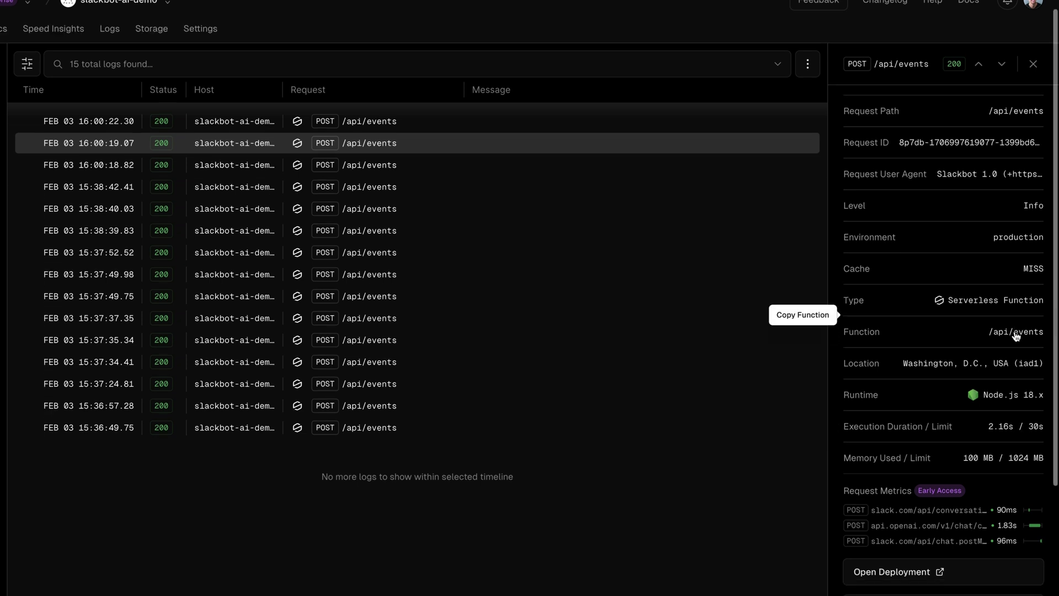
scroll(1017, 331, down, 1)
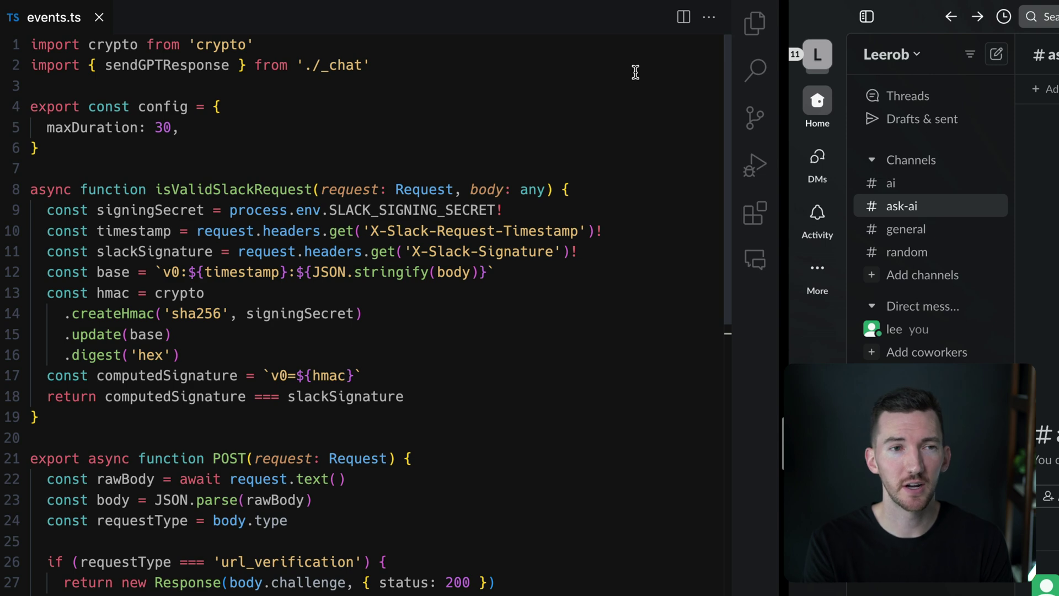
key(super+b)
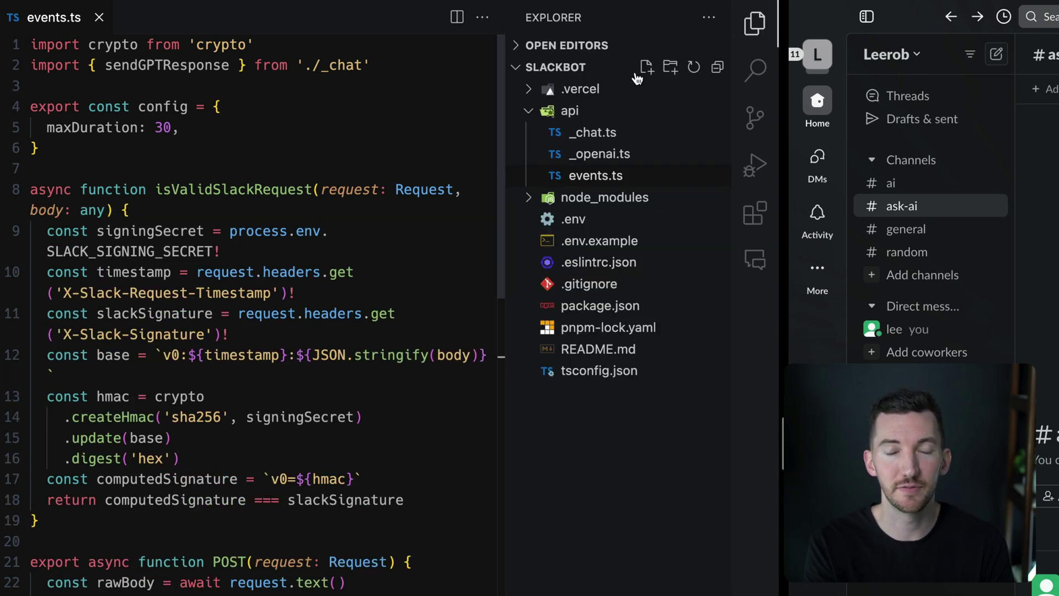
key(super+b)
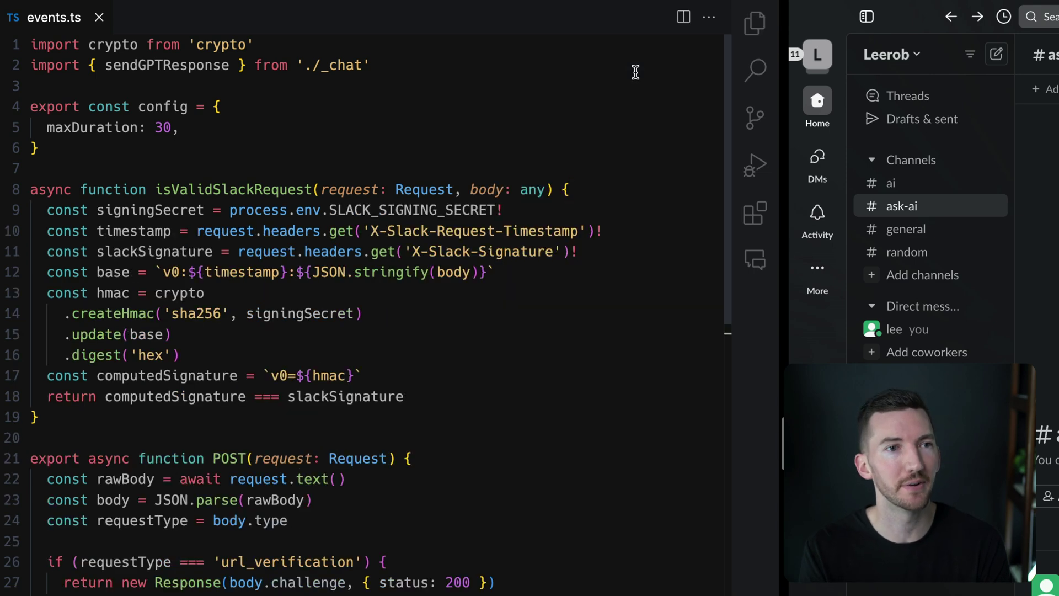
drag(40, 149, 30, 97)
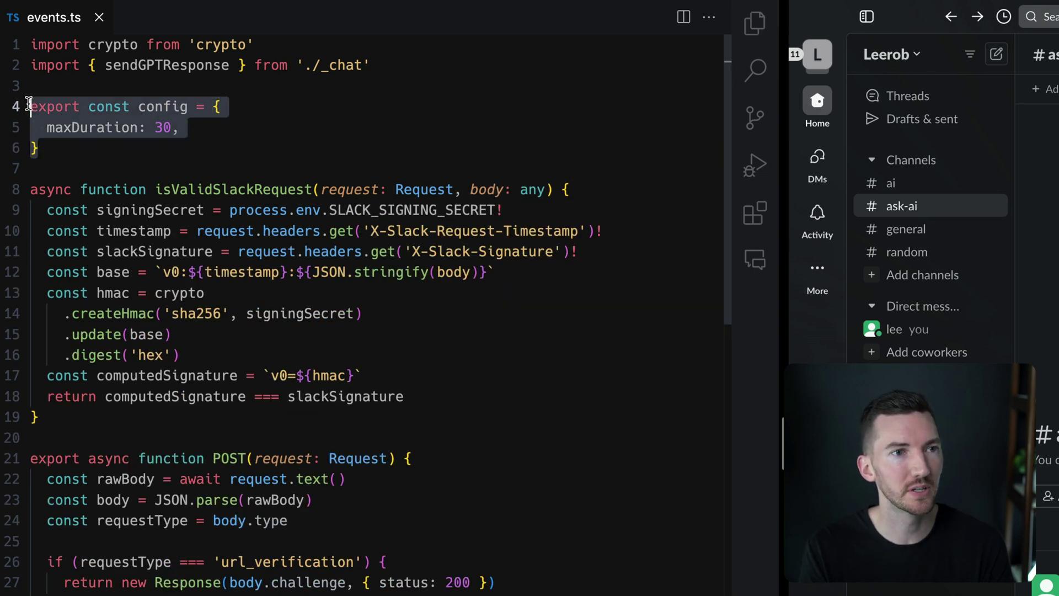
click(82, 167)
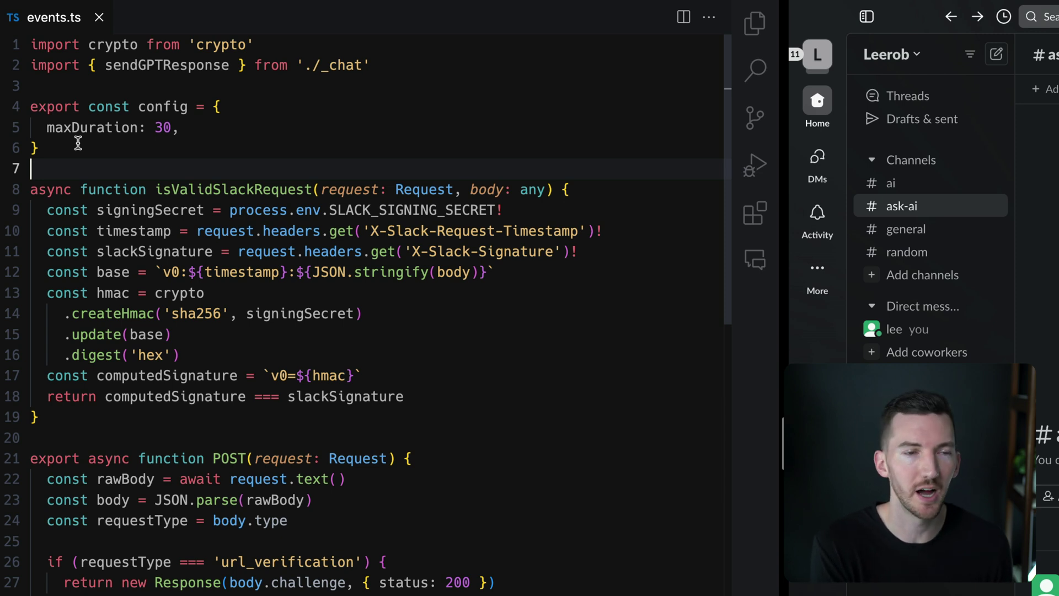
double_click(86, 128)
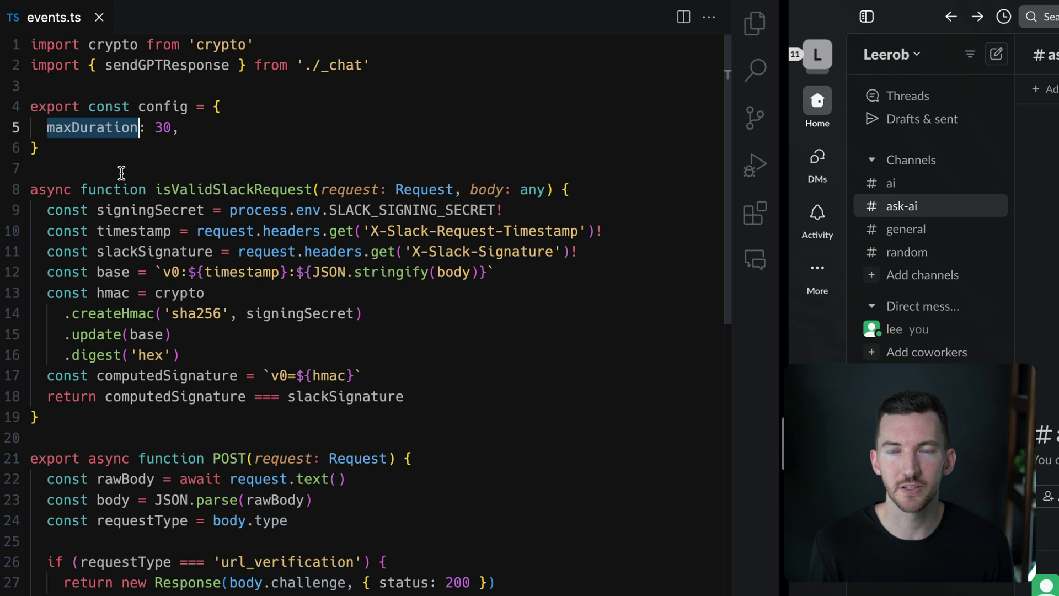
drag(68, 148, 29, 108)
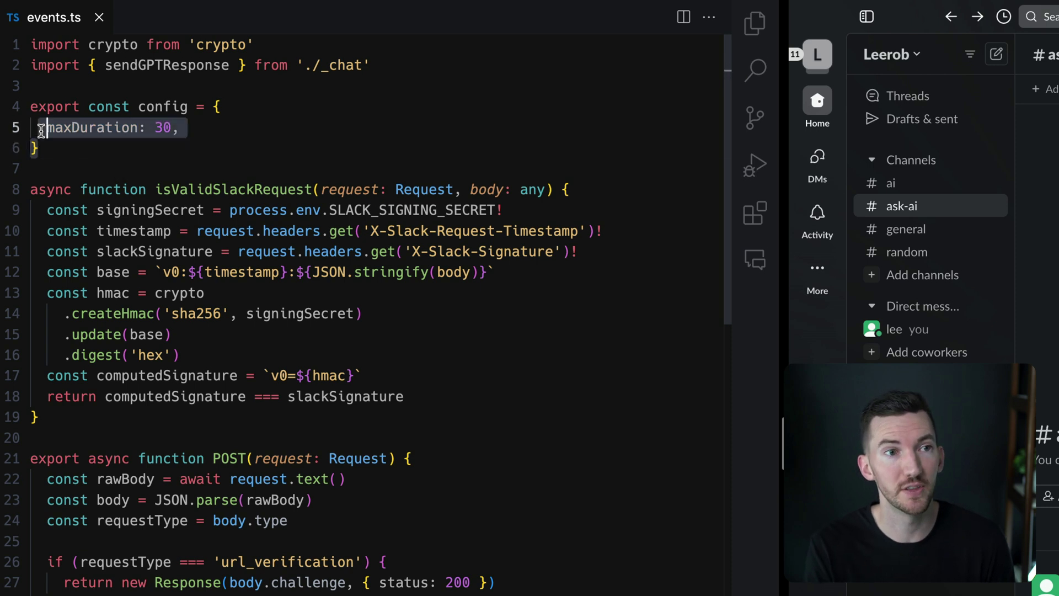
key(Right)
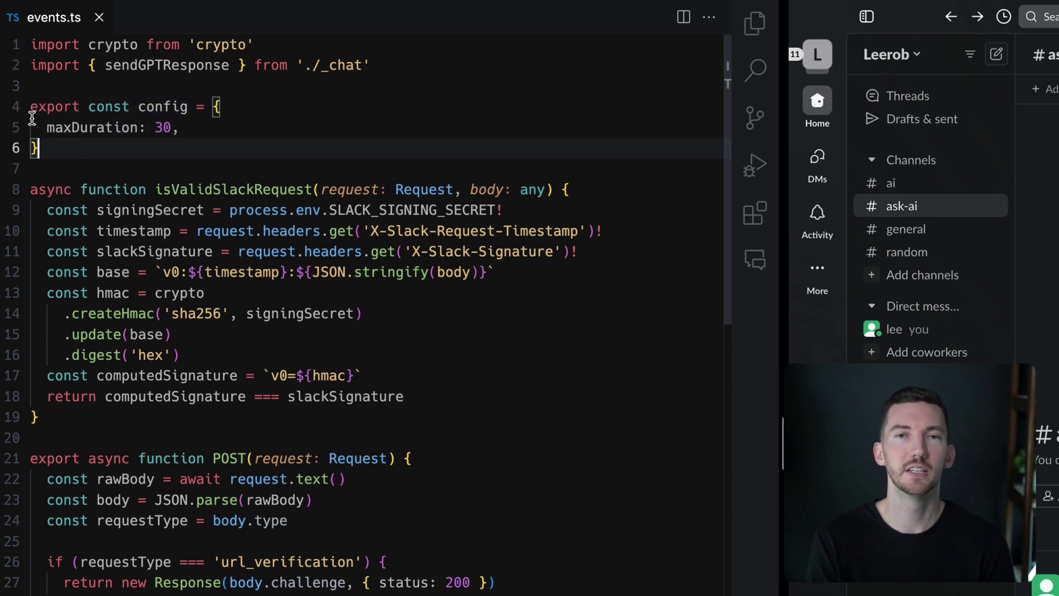